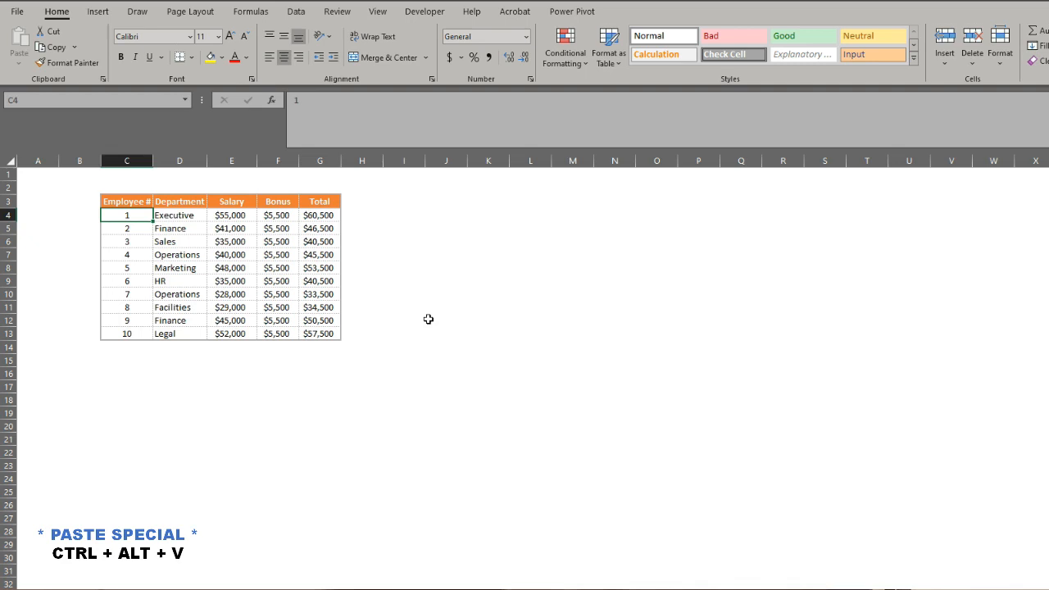
Copy the table rows for employees 7 to 10, range C10:G13.
{"action": "left_click", "coordinate": [146, 307]}
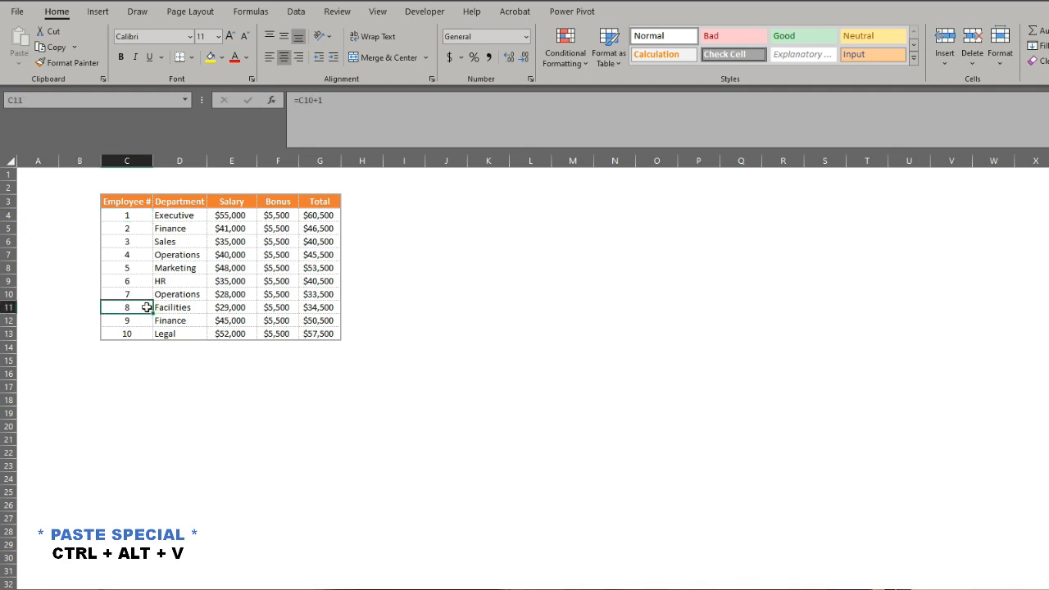
{"action": "key", "text": "Up"}
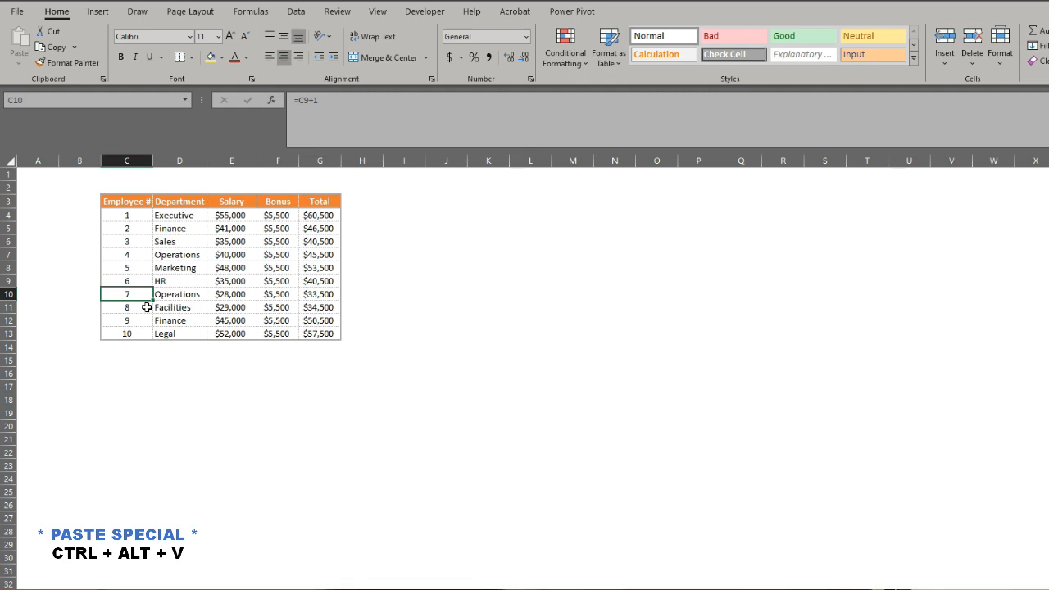
{"action": "key", "text": "shift+Down"}
{"action": "key", "text": "shift+Down"}
{"action": "key", "text": "shift+Down"}
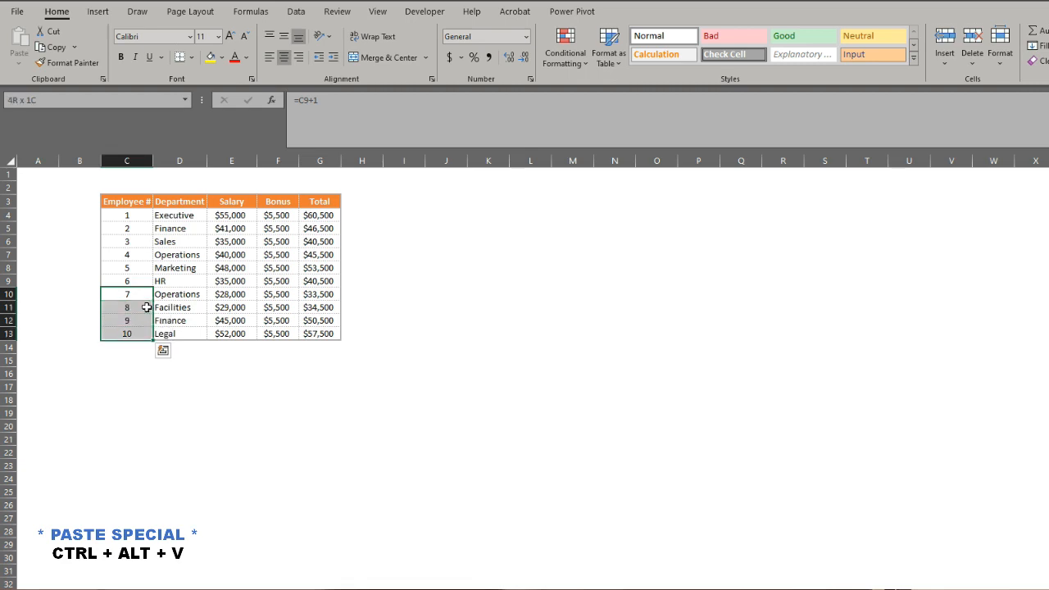
{"action": "key", "text": "shift+Right"}
{"action": "key", "text": "shift+Right"}
{"action": "key", "text": "shift+Right"}
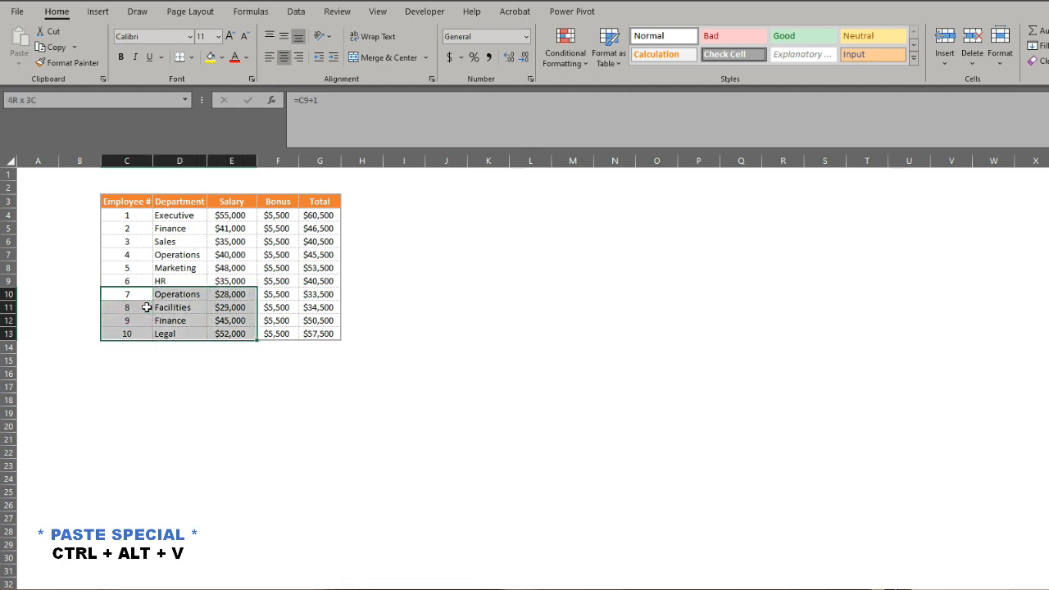
{"action": "key", "text": "shift+Right"}
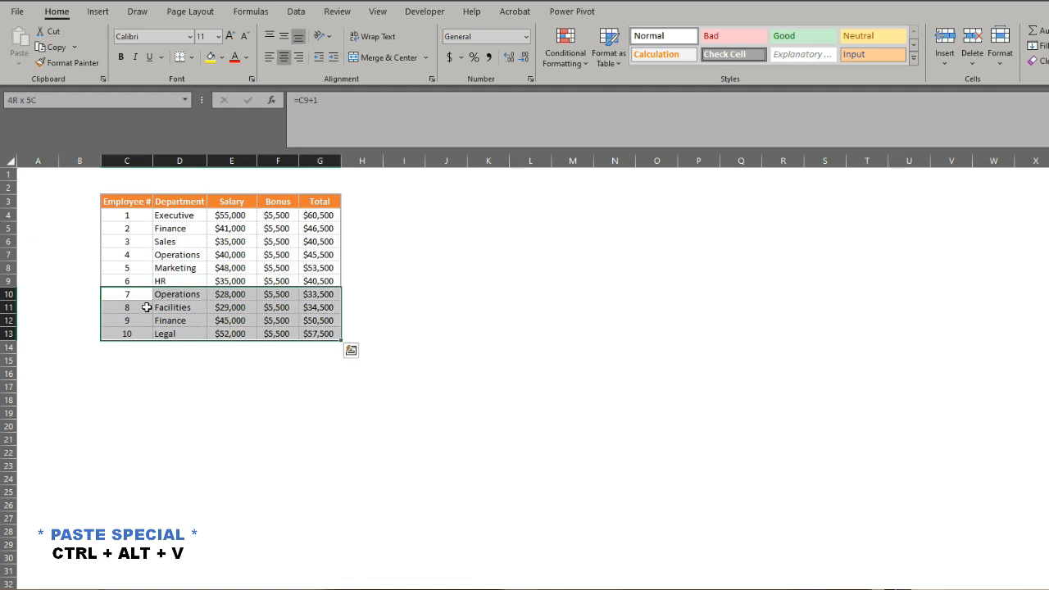
{"action": "key", "text": "ctrl+c"}
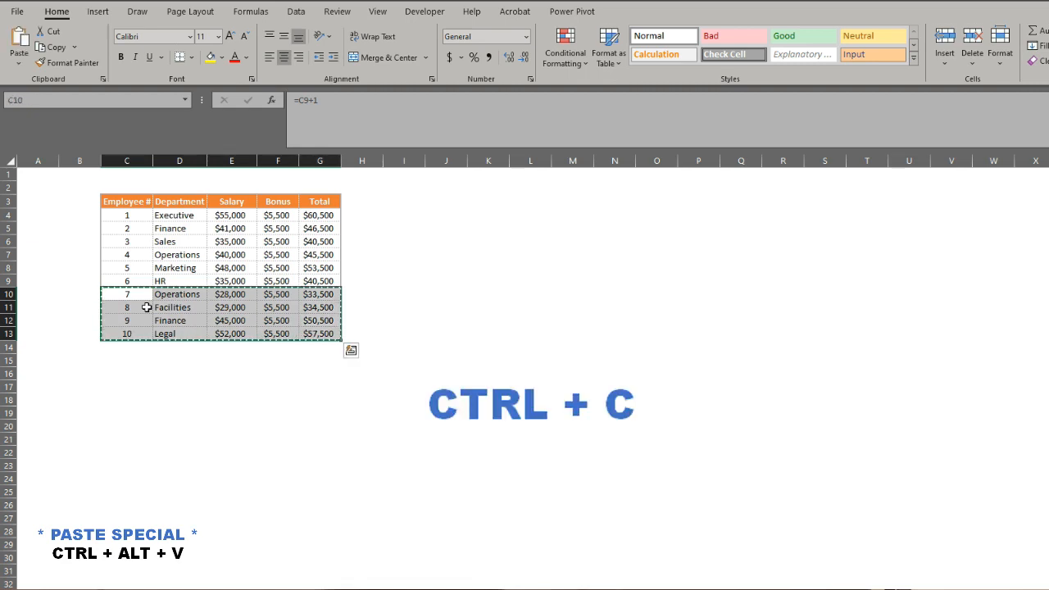
Paste only the formats of the copied rows with Paste Special, starting at cell C13, to extend the table's formatting downward.
{"action": "key", "text": "Down"}
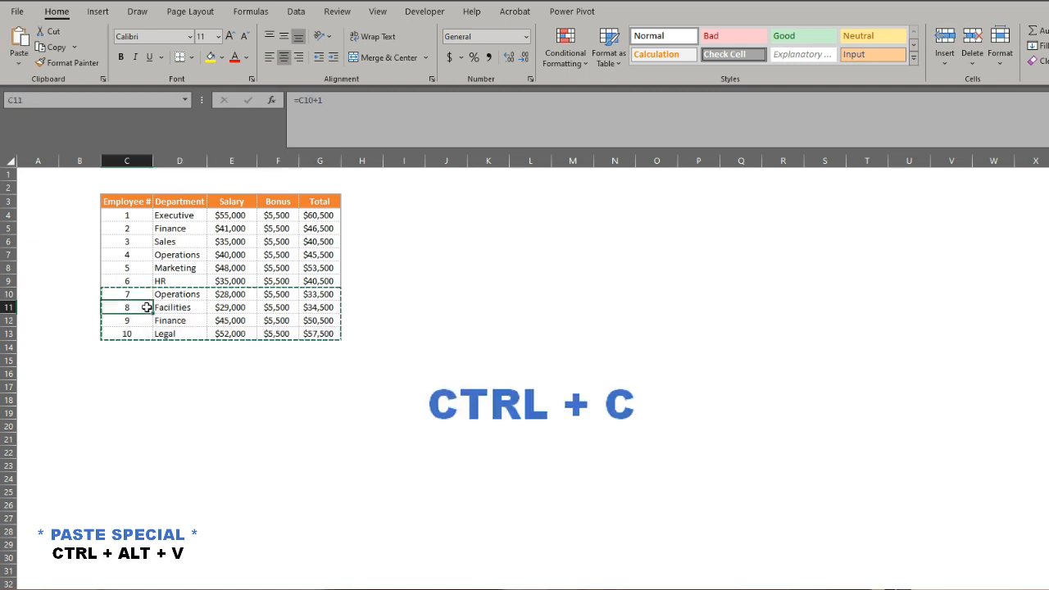
{"action": "key", "text": "Down"}
{"action": "key", "text": "Down"}
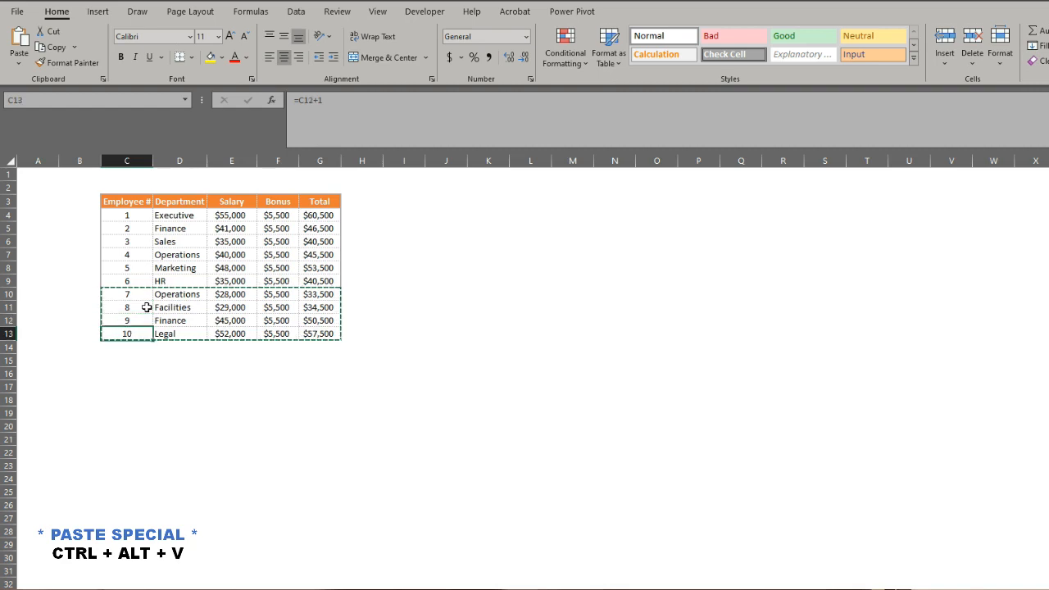
{"action": "key", "text": "ctrl+alt+v"}
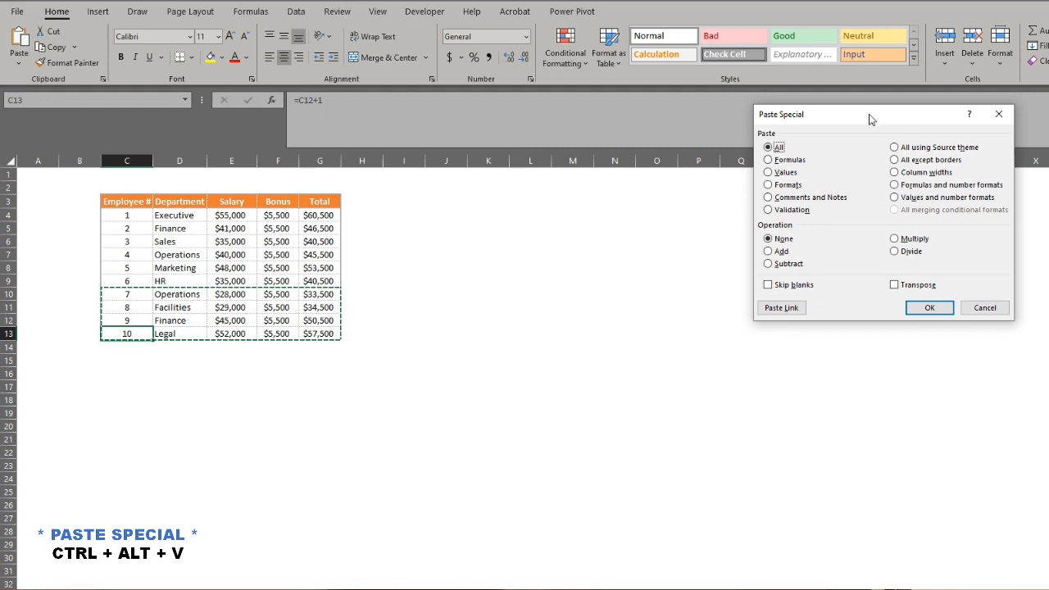
{"action": "key", "text": "t"}
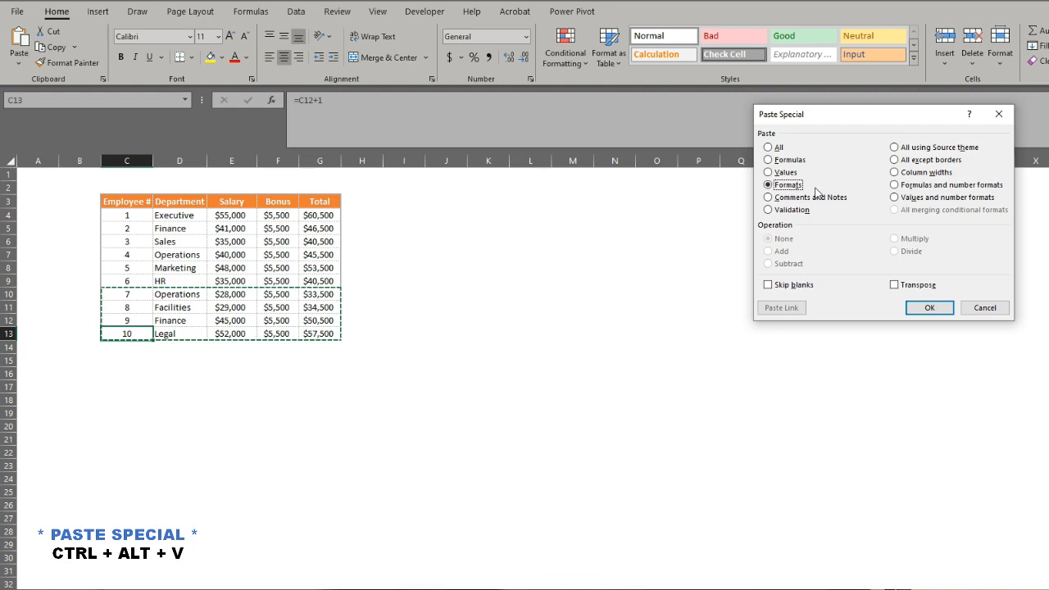
{"action": "key", "text": "Return"}
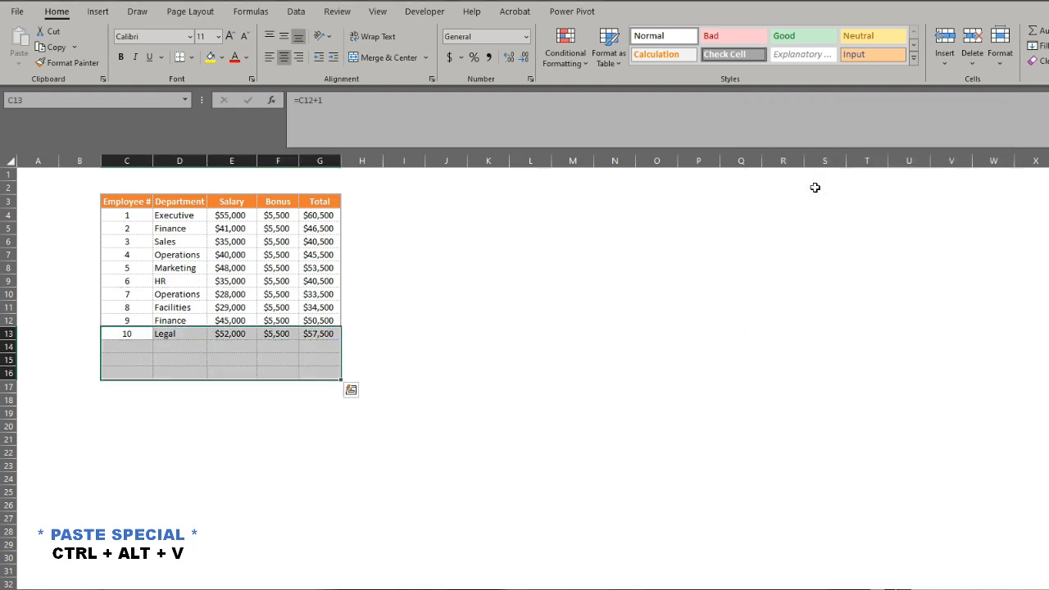
{"action": "left_click", "coordinate": [500, 237]}
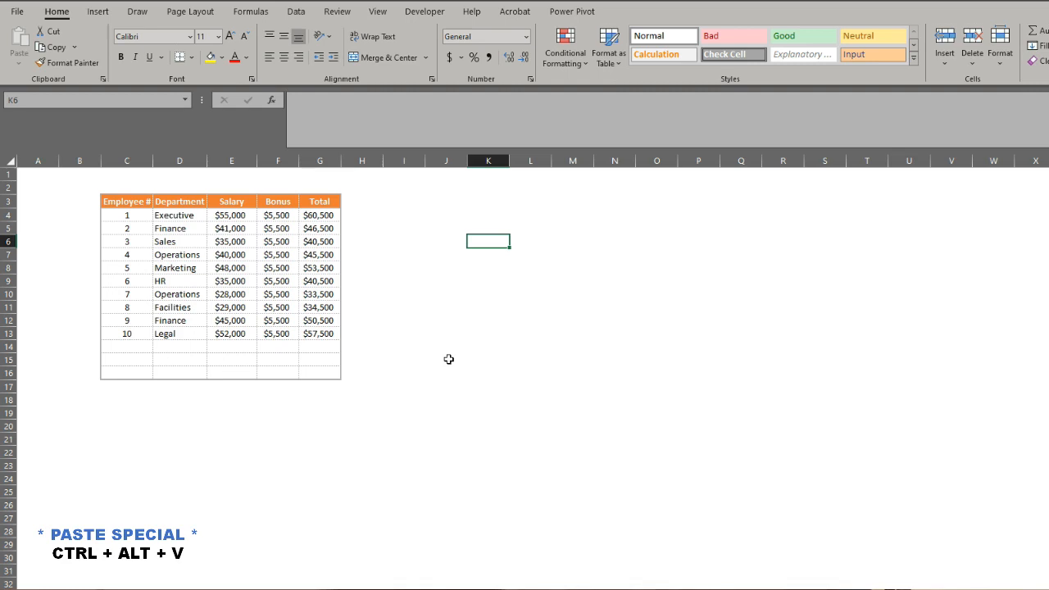
Fill in the first empty table row with employee number 11, department Research & Development and salary 37000.
{"action": "left_click", "coordinate": [127, 346]}
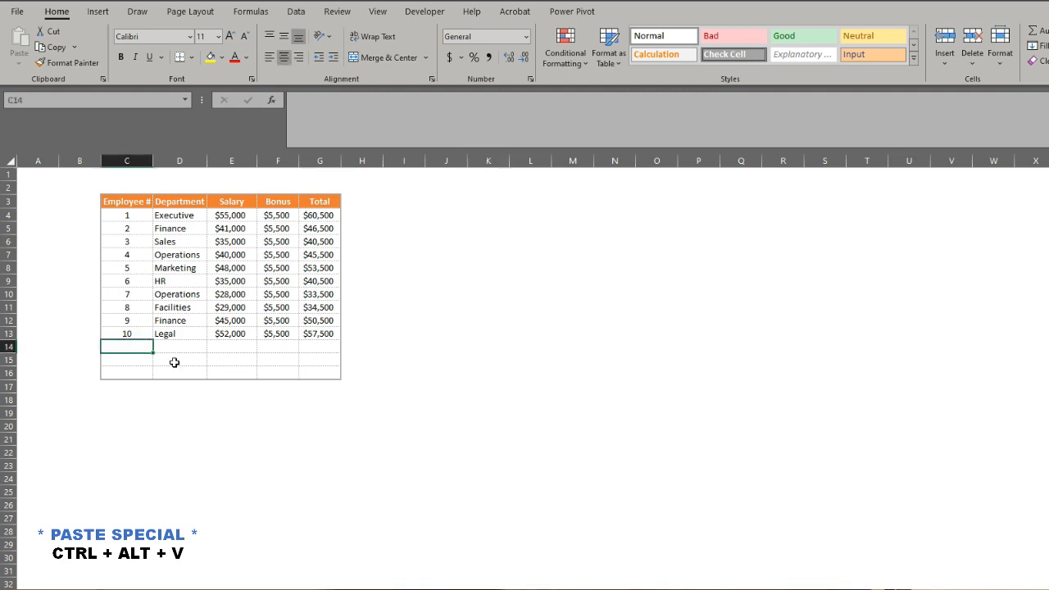
{"action": "type", "text": "11"}
{"action": "key", "text": "Tab"}
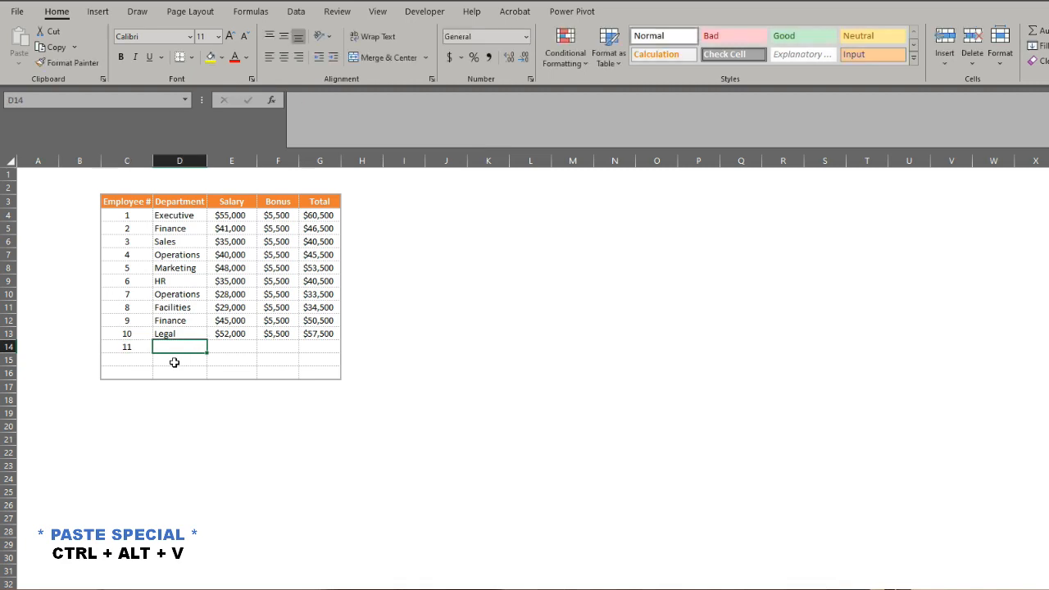
{"action": "type", "text": "Researc"}
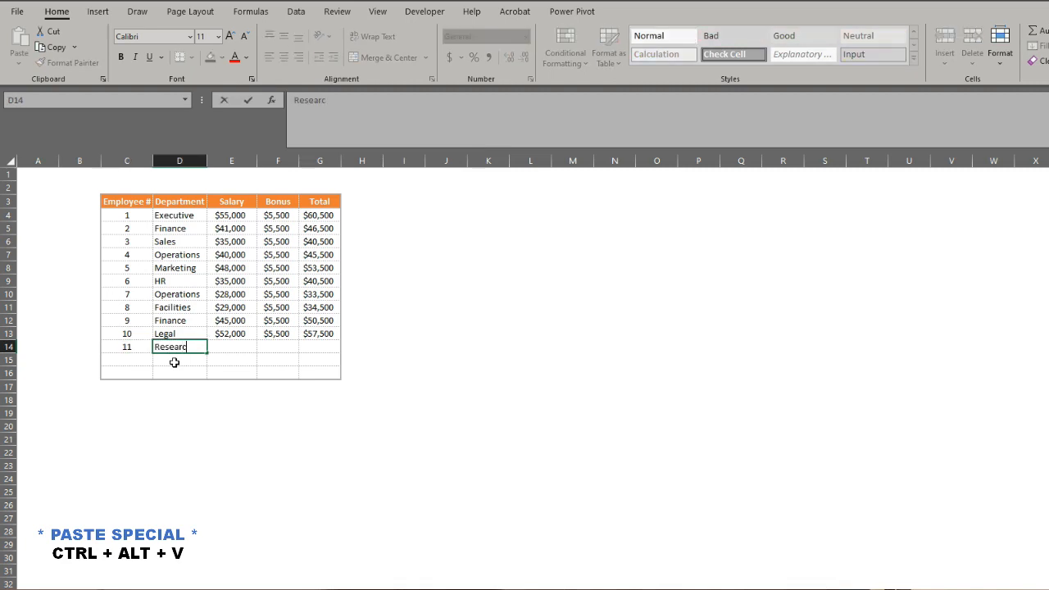
{"action": "type", "text": "h & Development"}
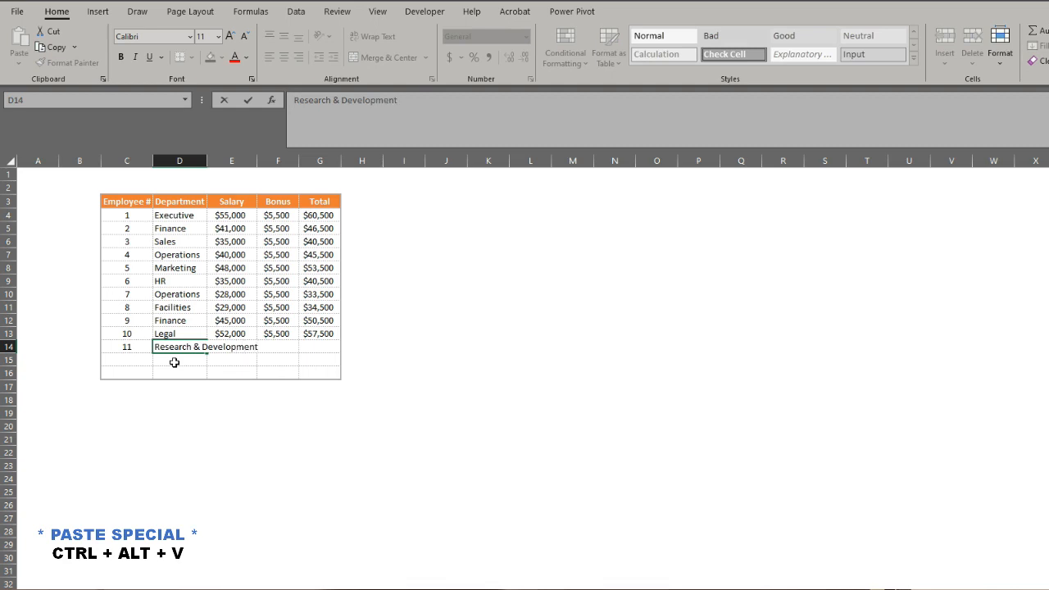
{"action": "key", "text": "Tab"}
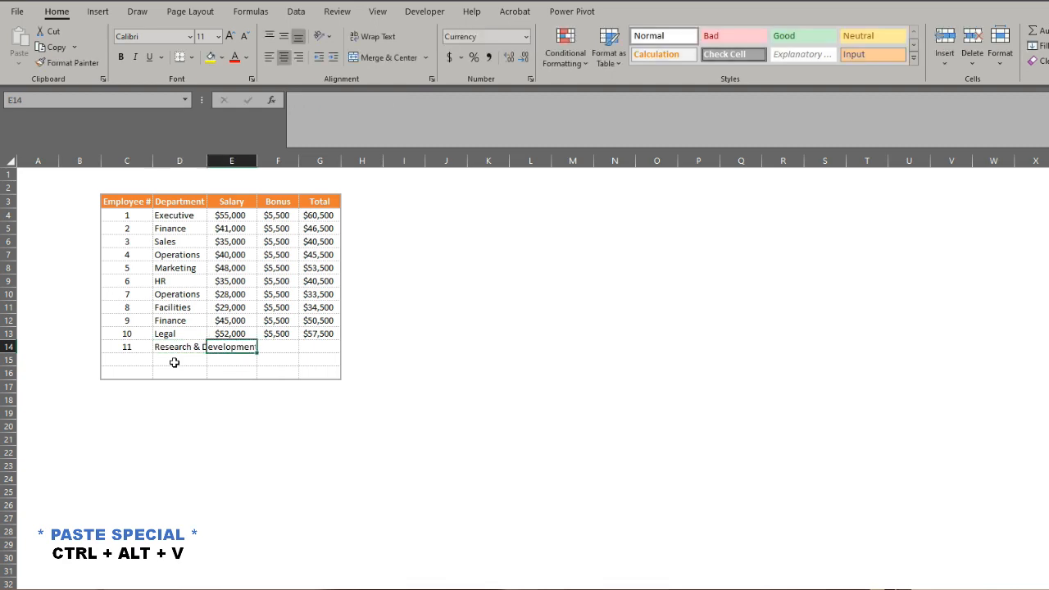
{"action": "type", "text": "37000"}
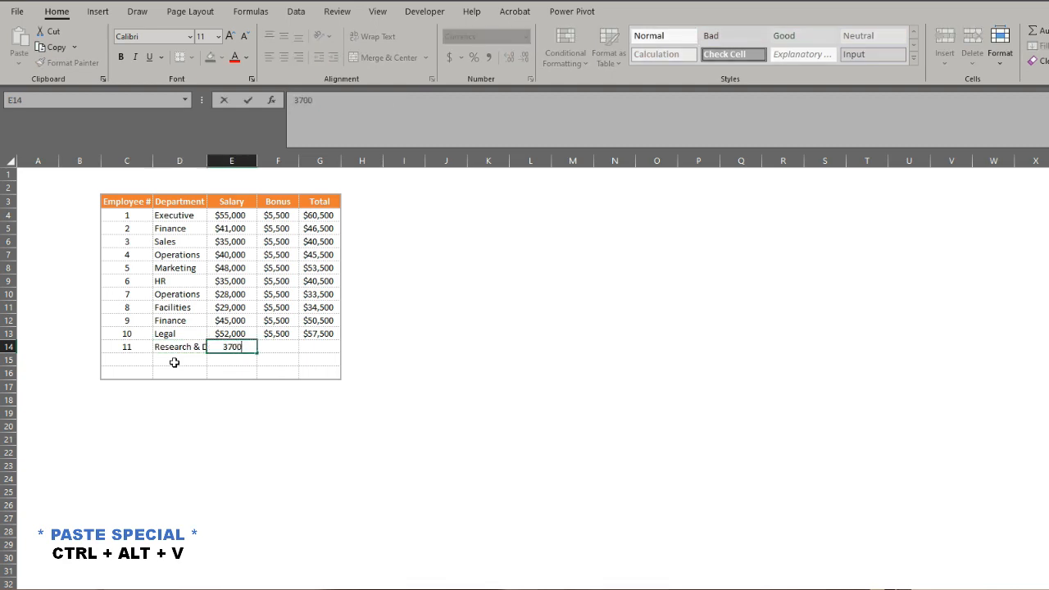
{"action": "key", "text": "Tab"}
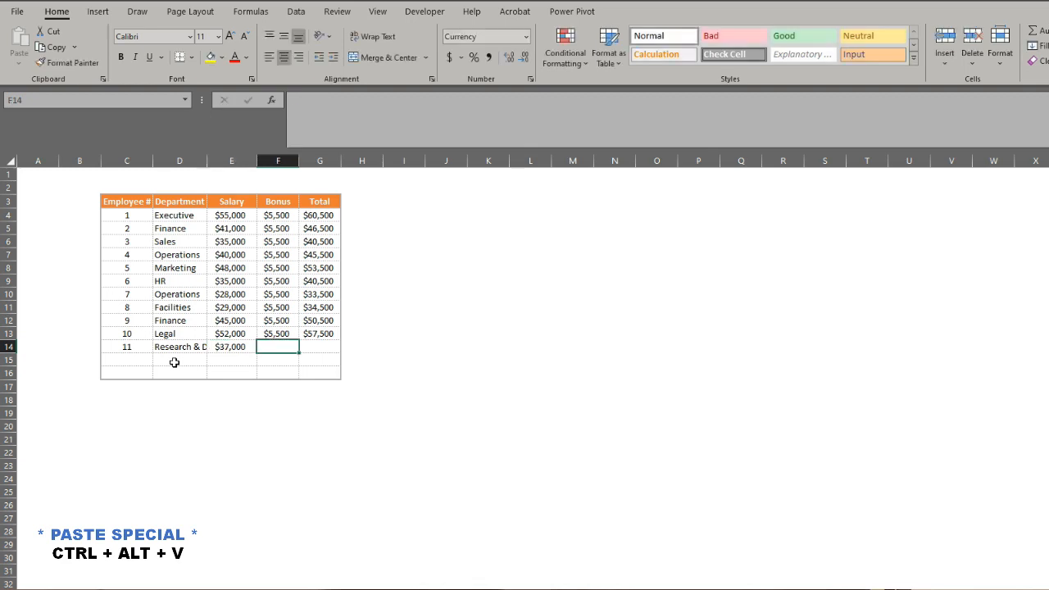
Copy the bonus from F13 and paste only its value into F14 with Paste Special.
{"action": "key", "text": "Up"}
{"action": "key", "text": "Down"}
{"action": "key", "text": "Up"}
{"action": "key", "text": "Down"}
{"action": "key", "text": "Up"}
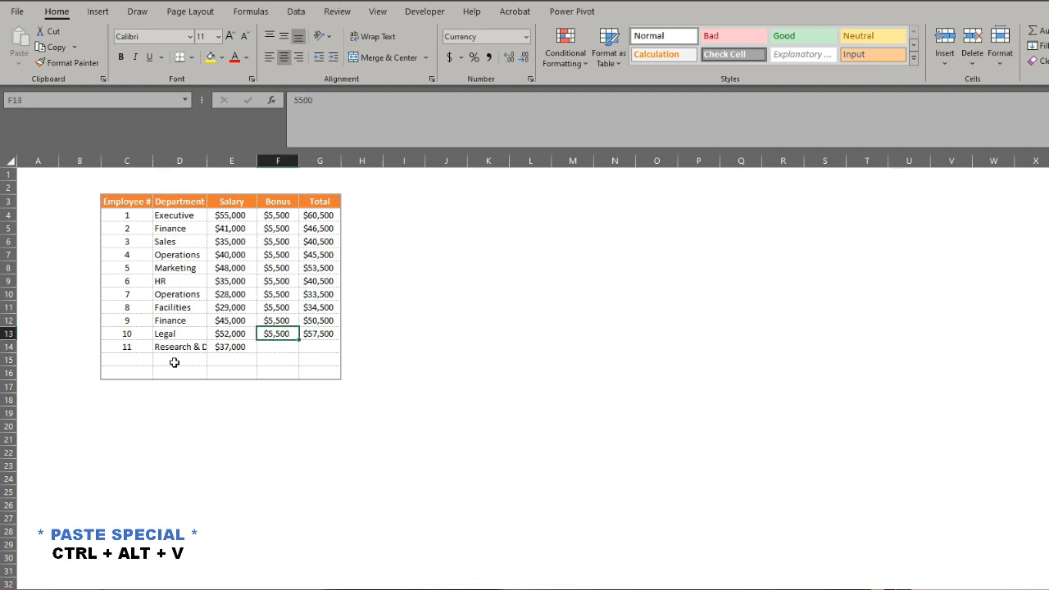
{"action": "key", "text": "ctrl+c"}
{"action": "key", "text": "Down"}
{"action": "key", "text": "ctrl+alt+v"}
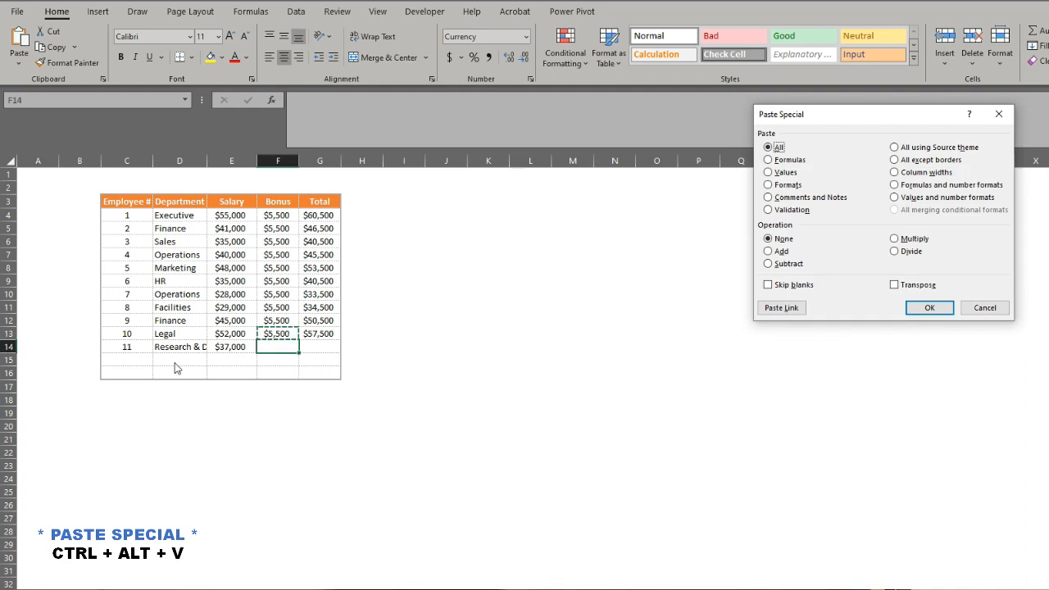
{"action": "key", "text": "v"}
{"action": "key", "text": "Return"}
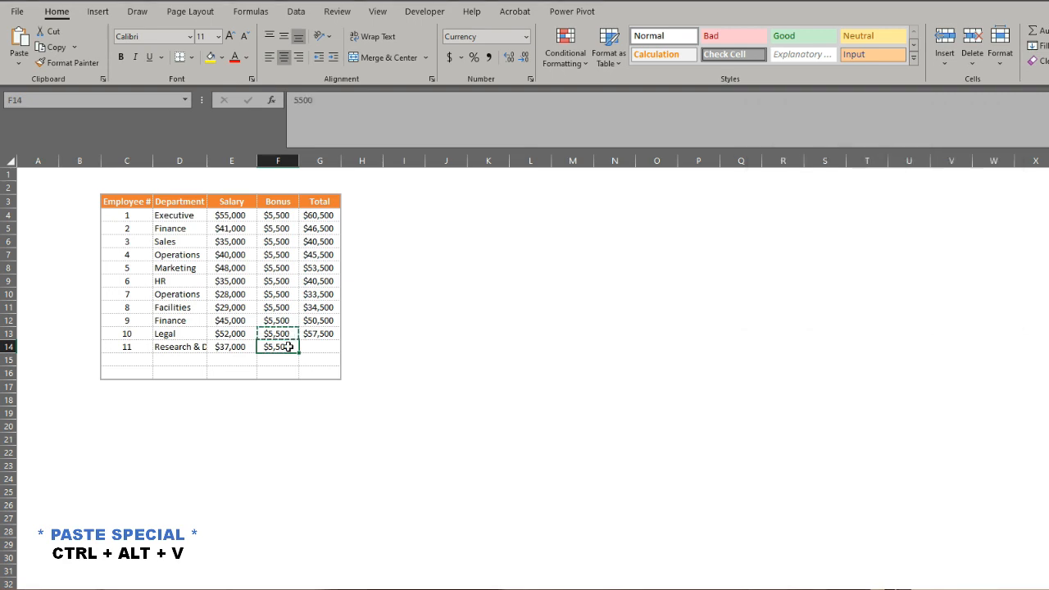
Check the SUM formula in G13 and paste only that formula into G14 with Paste Special.
{"action": "key", "text": "Right"}
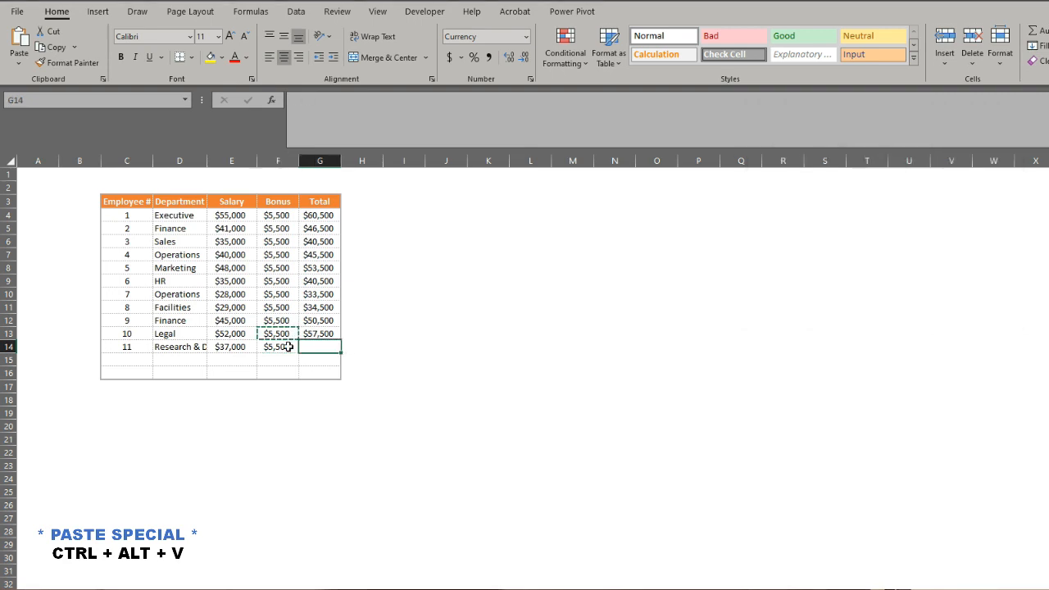
{"action": "key", "text": "Up"}
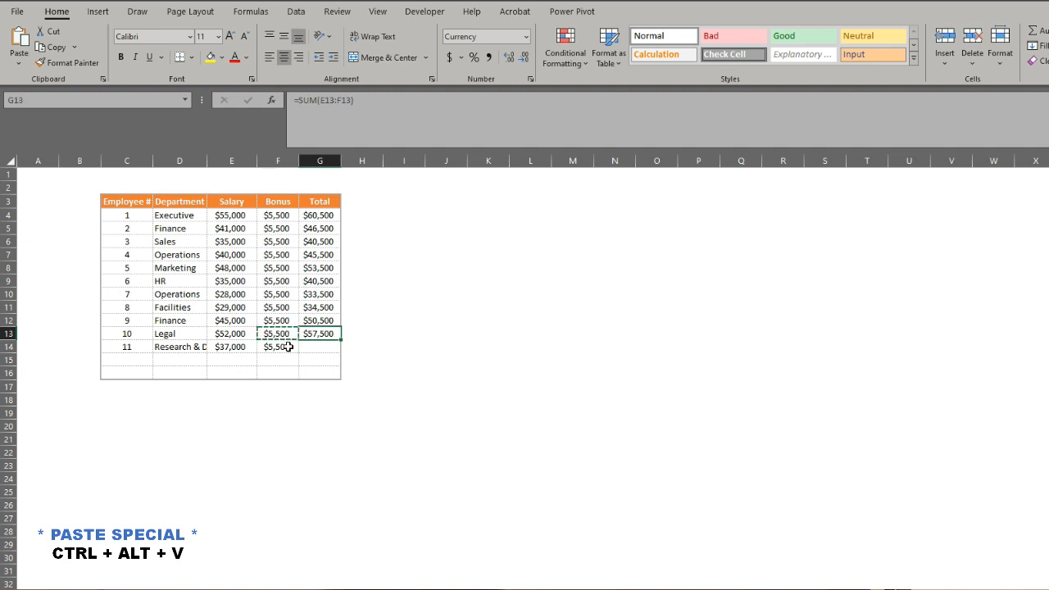
{"action": "key", "text": "F2"}
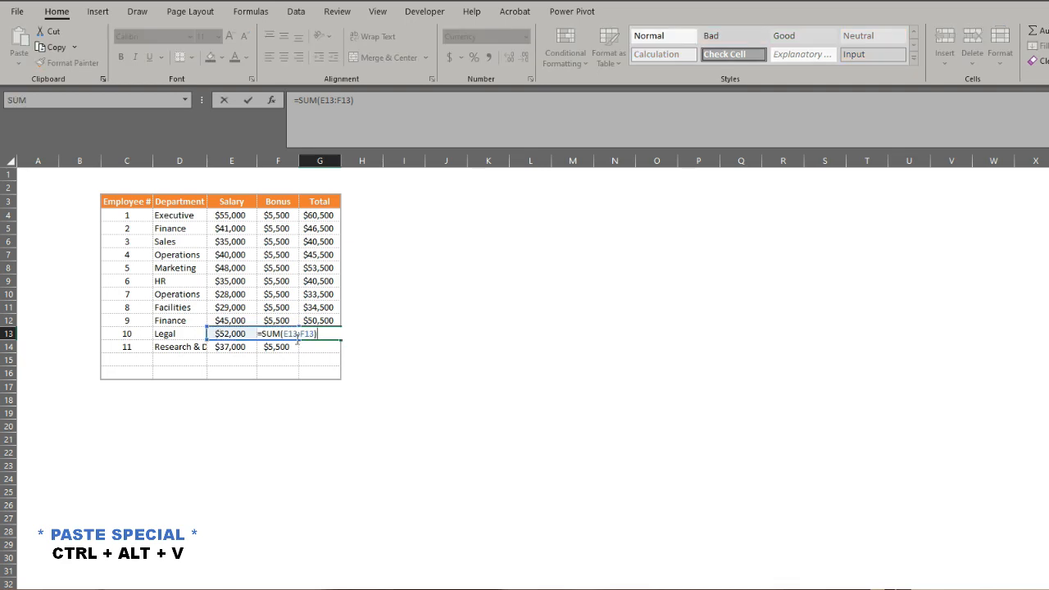
{"action": "key", "text": "Return"}
{"action": "key", "text": "Up"}
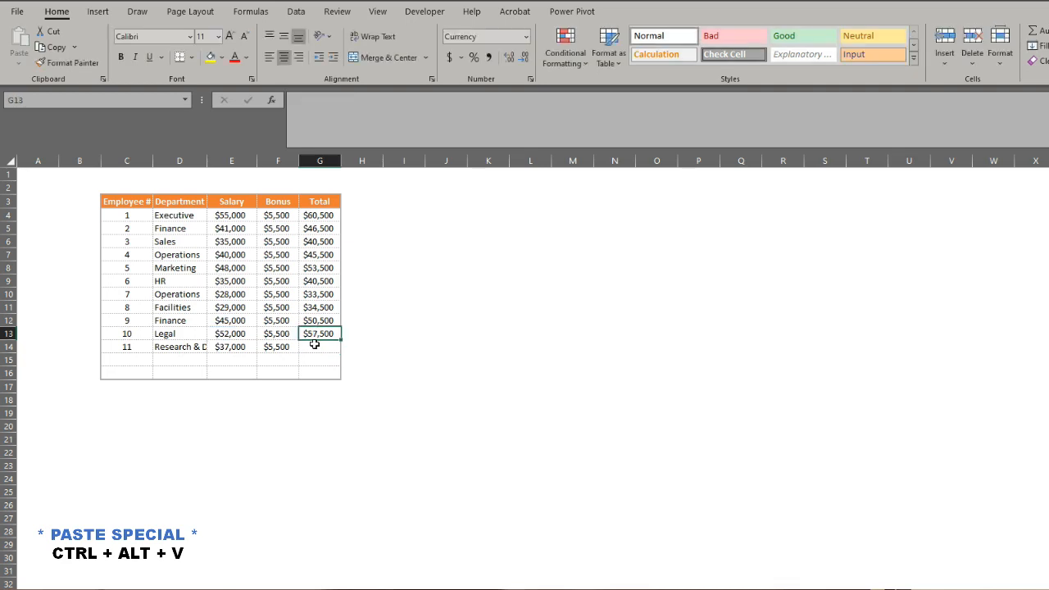
{"action": "key", "text": "ctrl+c"}
{"action": "key", "text": "Down"}
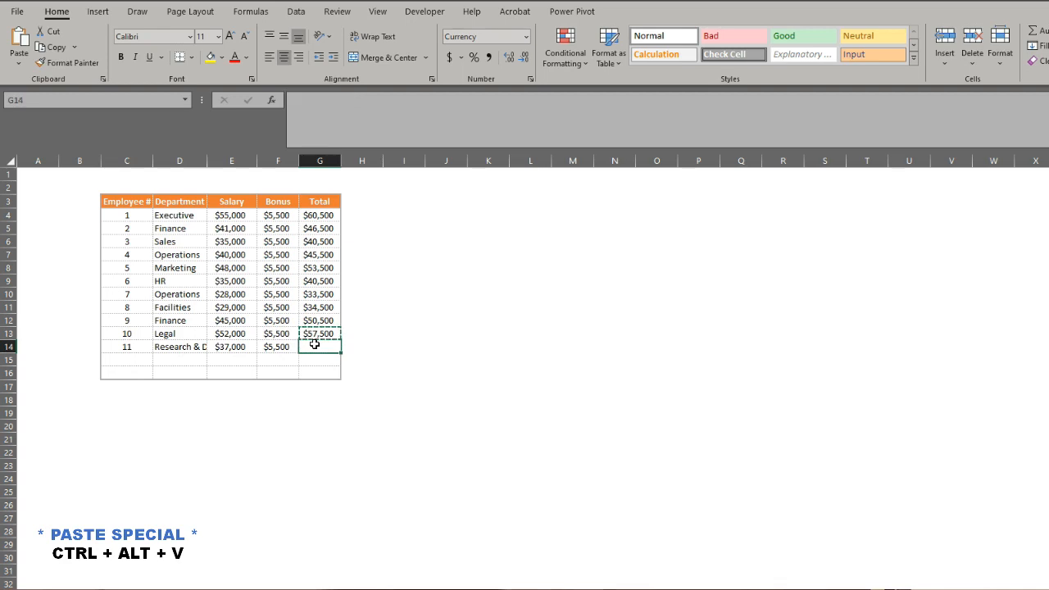
{"action": "key", "text": "ctrl+alt+v"}
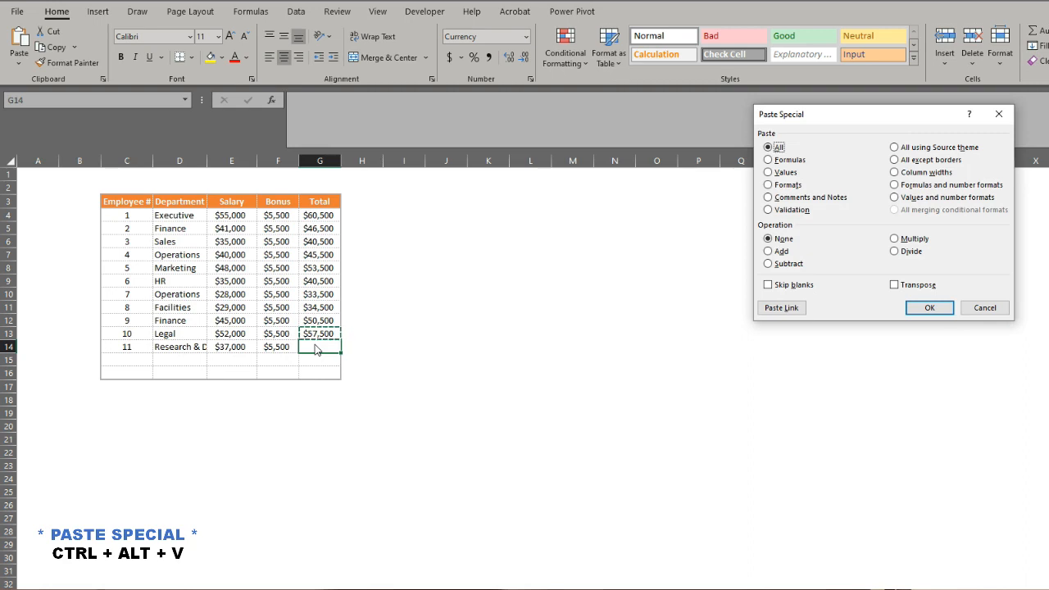
{"action": "key", "text": "f"}
{"action": "key", "text": "Return"}
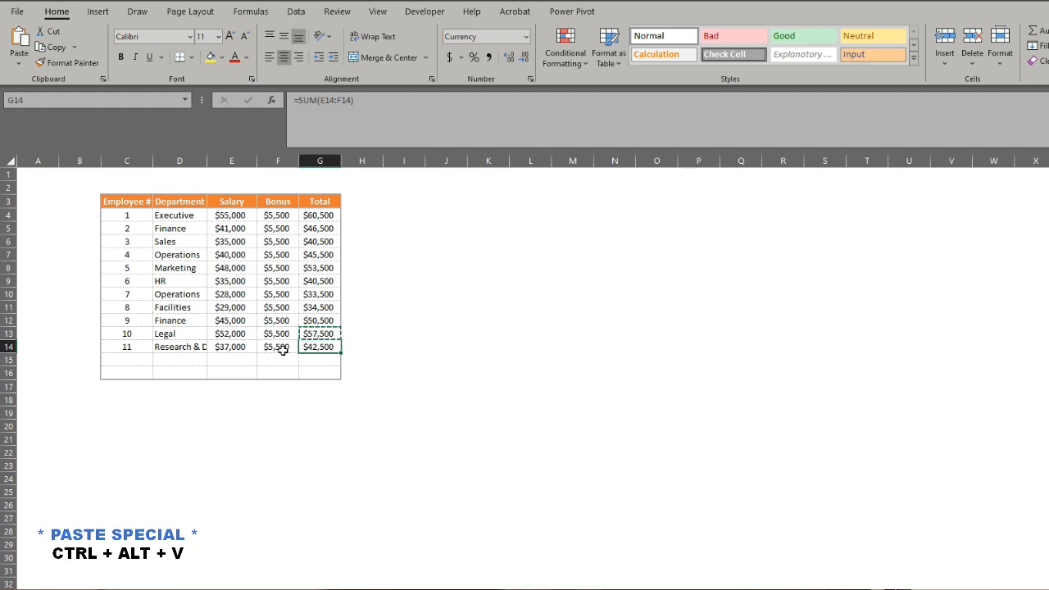
{"action": "key", "text": "ctrl+alt+v"}
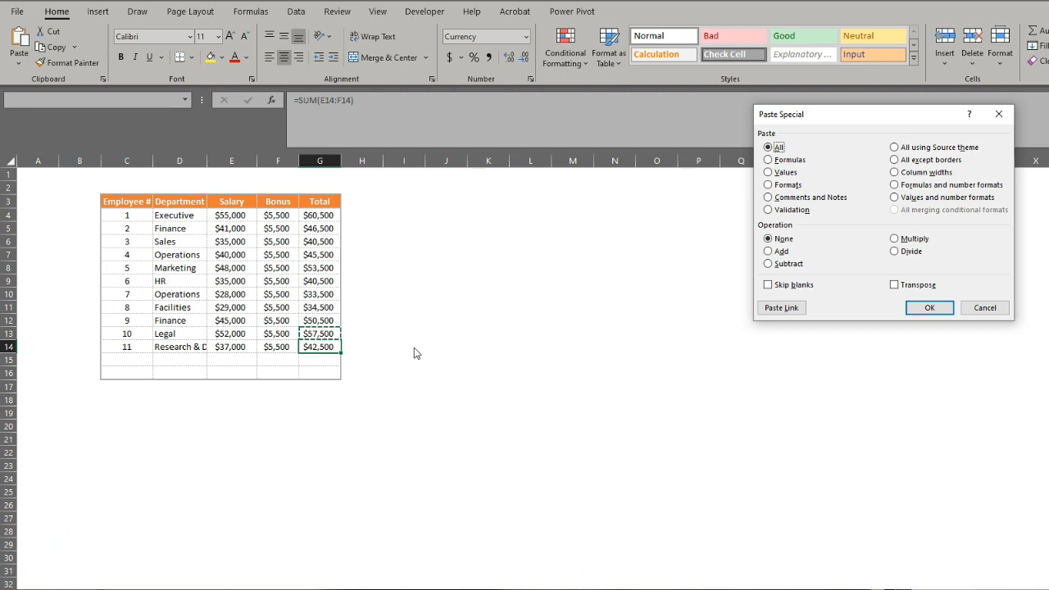
{"action": "key", "text": "Escape"}
{"action": "key", "text": "Escape"}
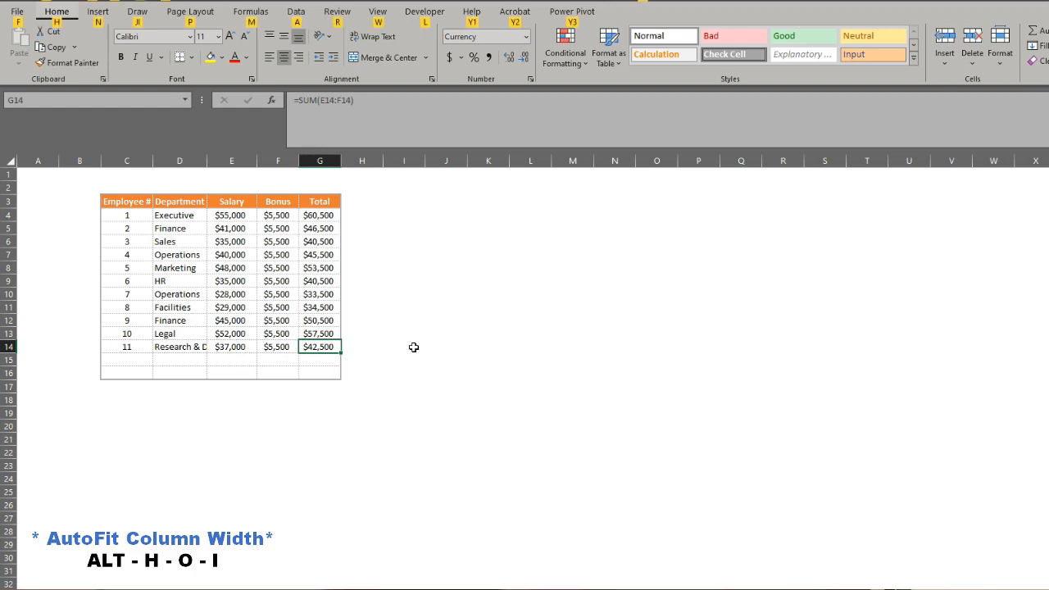
Apply AutoFit Column Width to the Total column from cell G14.
{"action": "key", "text": "alt"}
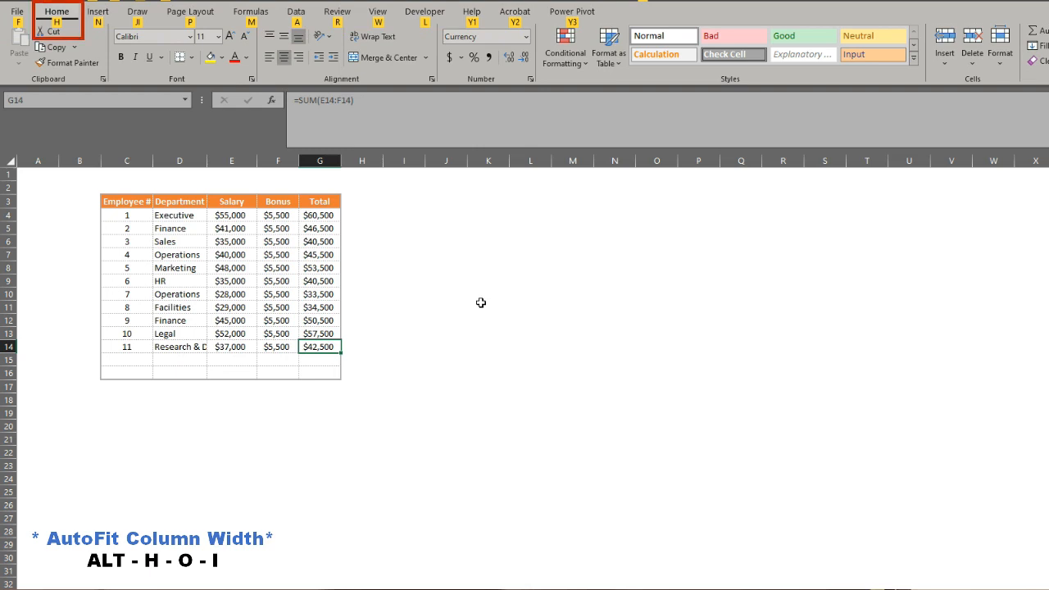
{"action": "key", "text": "h"}
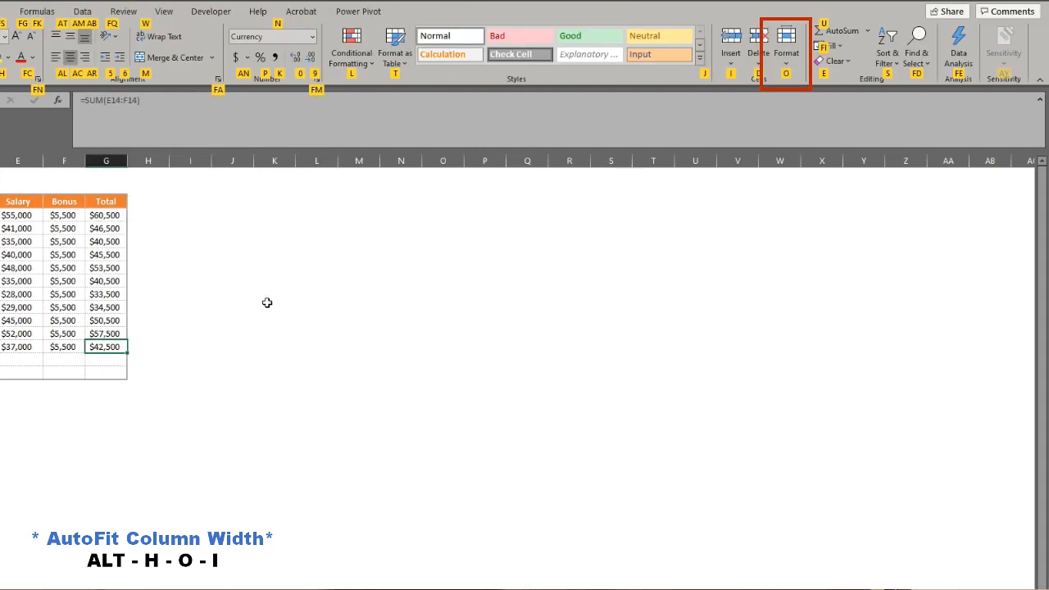
{"action": "key", "text": "o"}
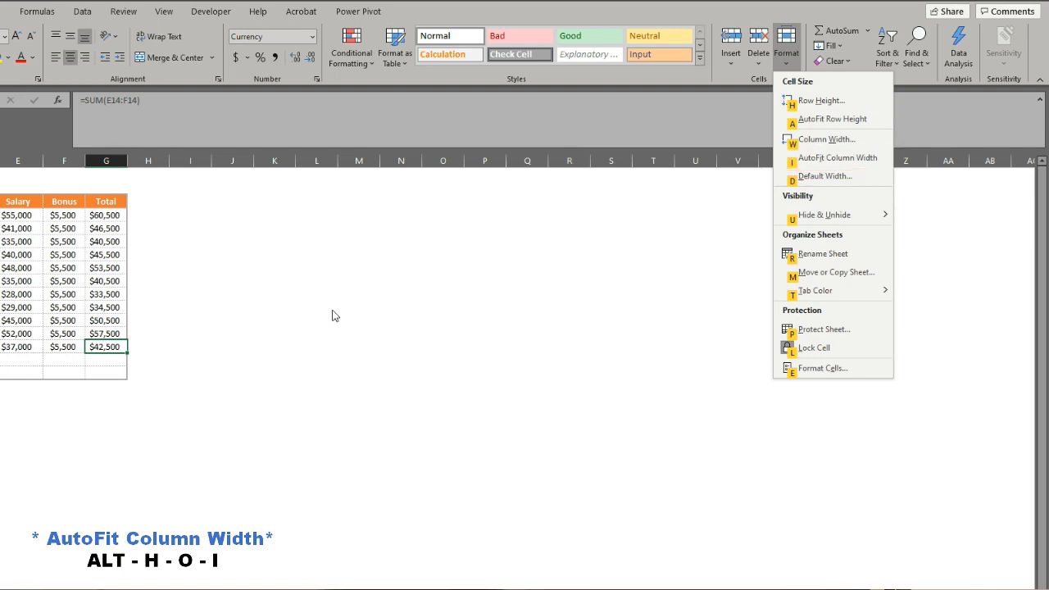
{"action": "key", "text": "i"}
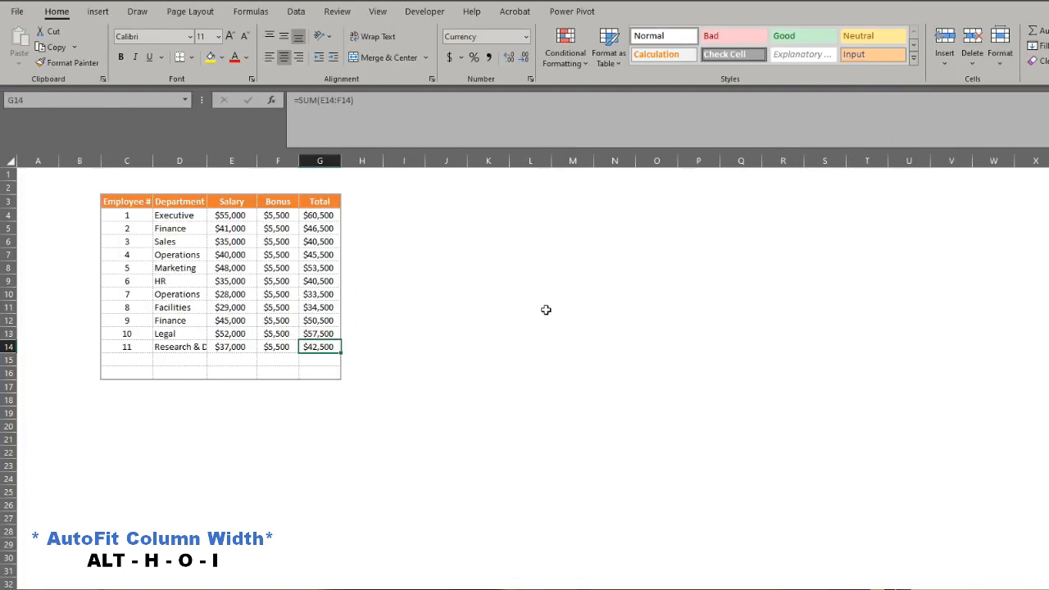
Try fitting the Department column's width to its longest entry.
{"action": "double_click", "coordinate": [208, 164]}
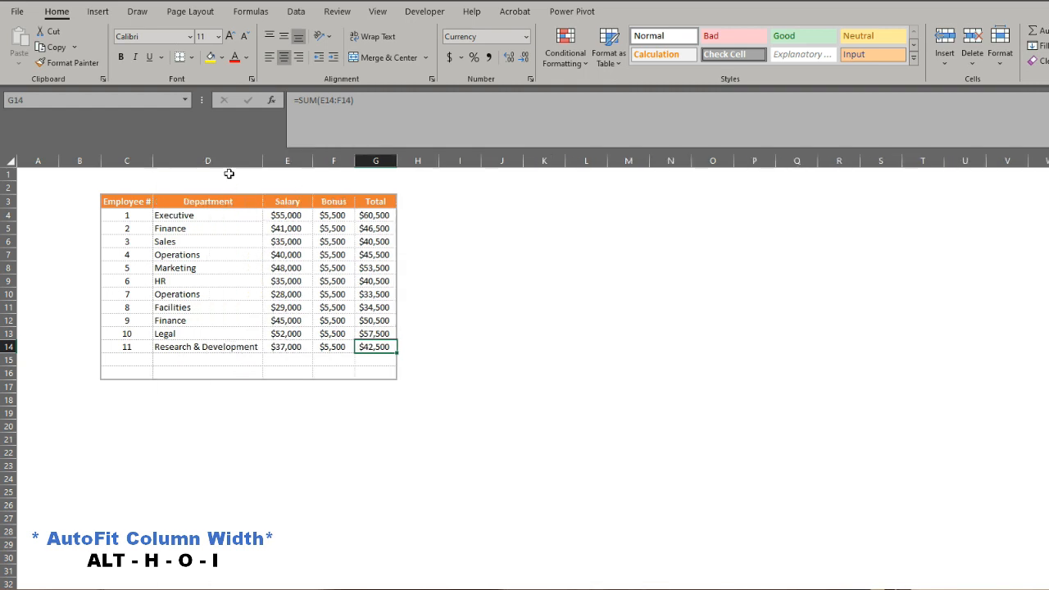
{"action": "left_click", "coordinate": [234, 347]}
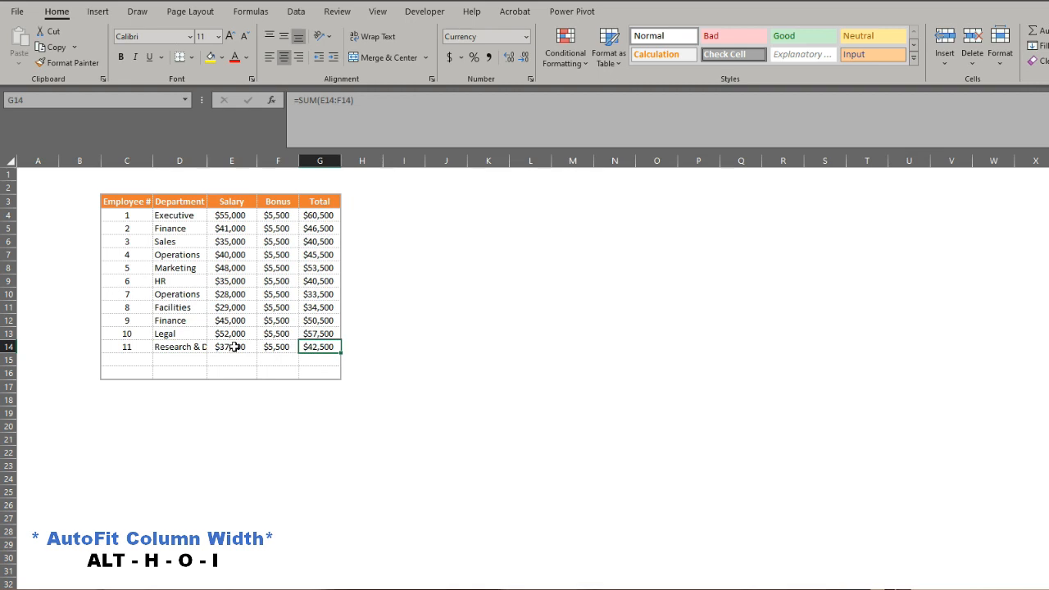
Select the entire Department column (D) and apply AutoFit Column Width to it.
{"action": "left_click", "coordinate": [235, 347]}
{"action": "key", "text": "Left"}
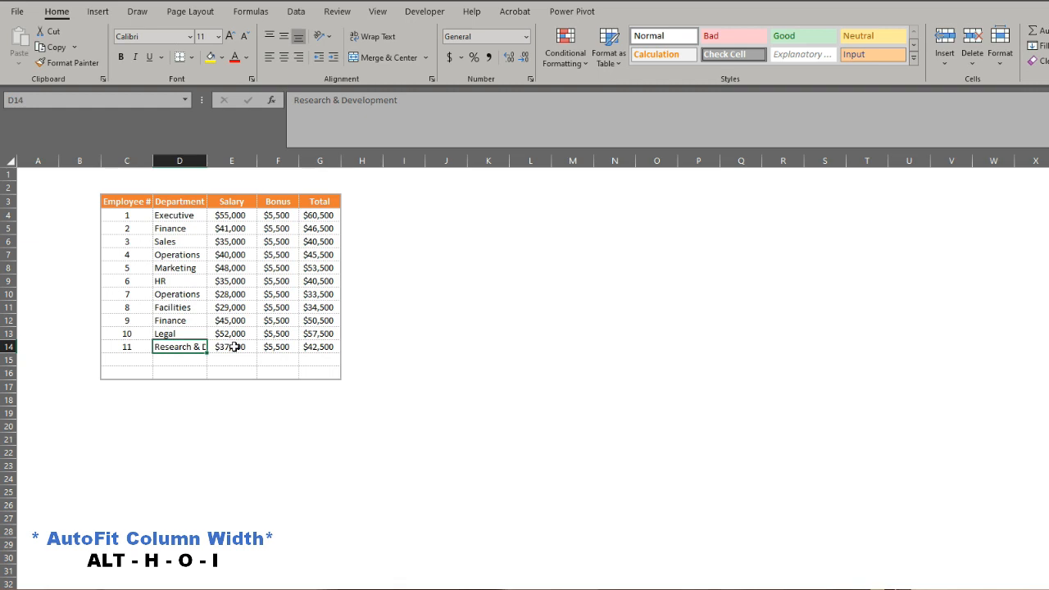
{"action": "key", "text": "ctrl+space"}
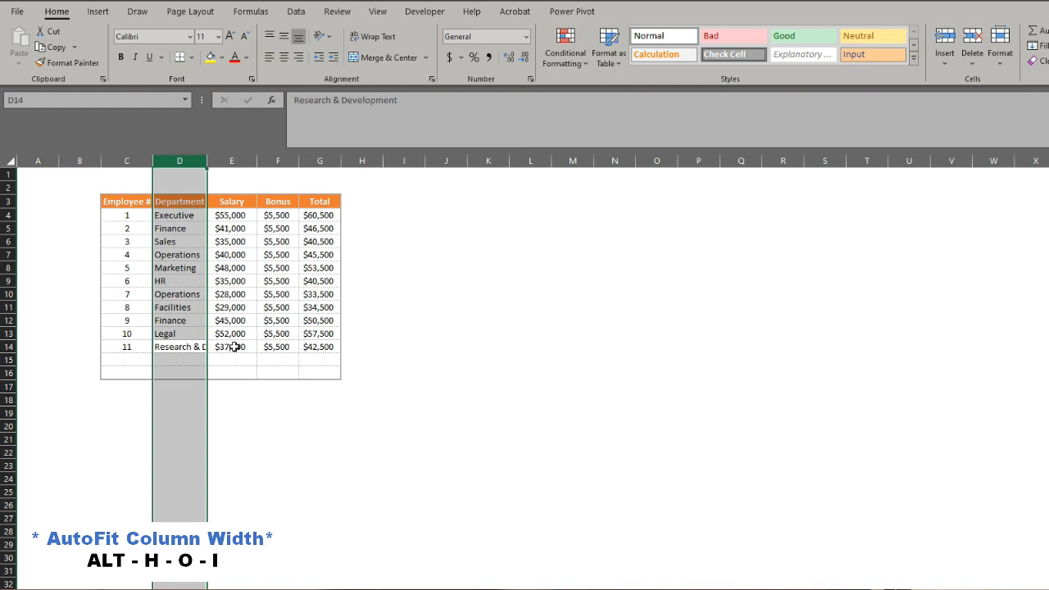
{"action": "key", "text": "alt"}
{"action": "key", "text": "o"}
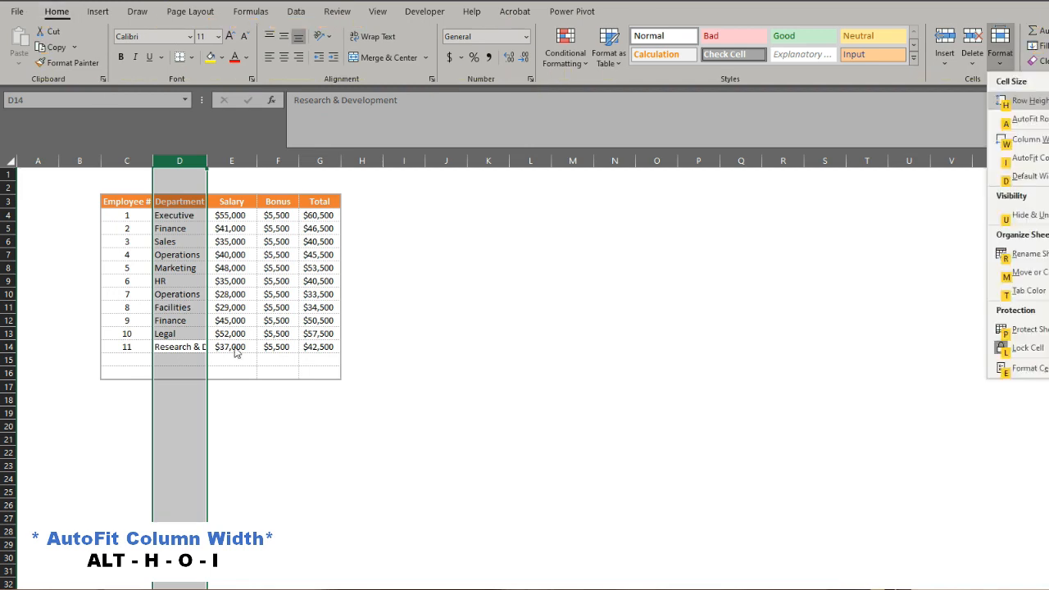
{"action": "key", "text": "i"}
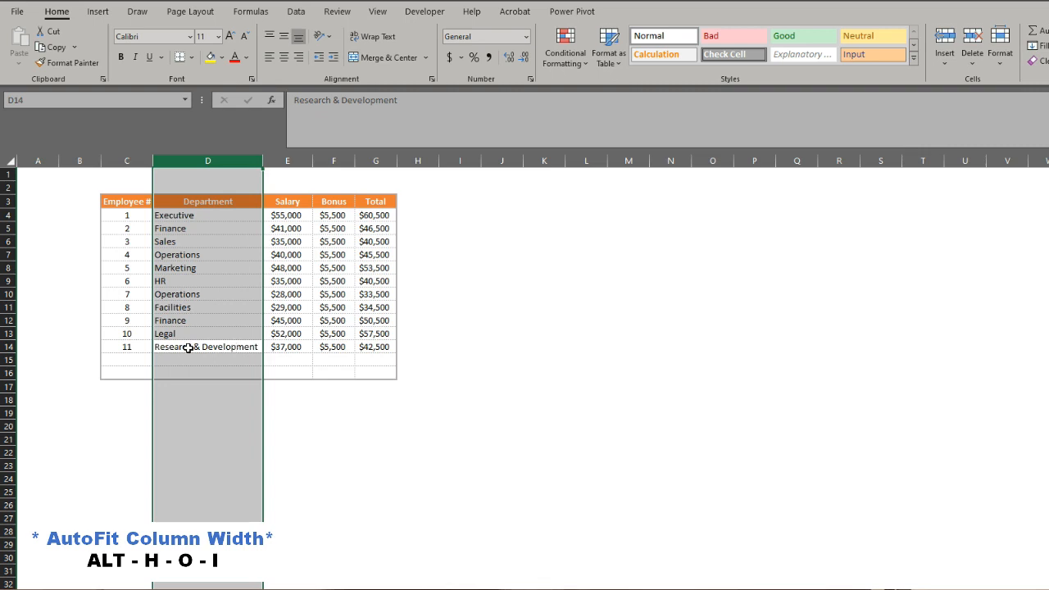
From cell D14, set the Department column's width to exactly 26.
{"action": "left_click", "coordinate": [225, 348]}
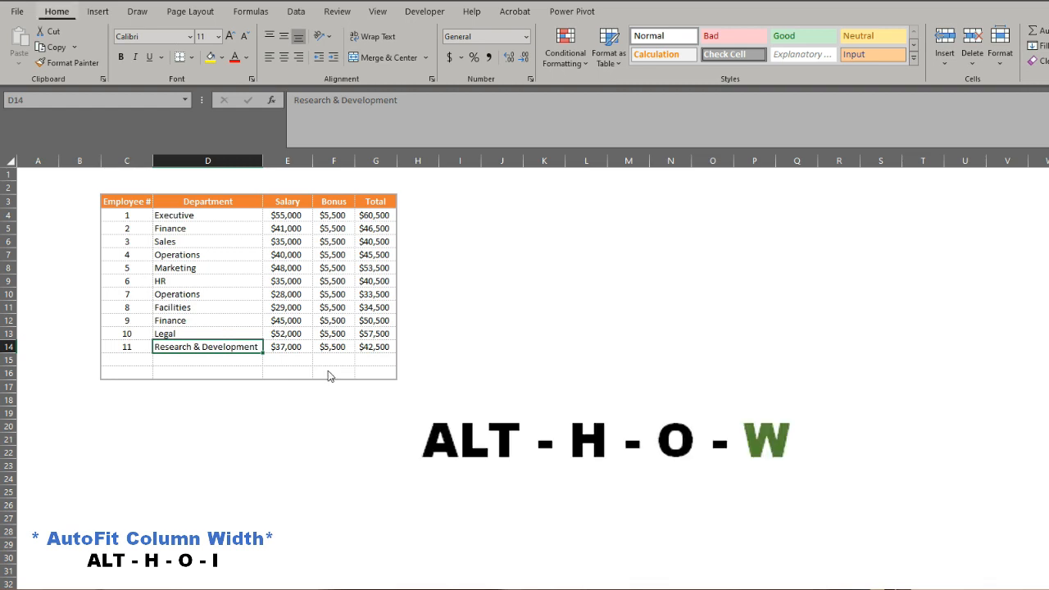
{"action": "key", "text": "alt+h"}
{"action": "key", "text": "o"}
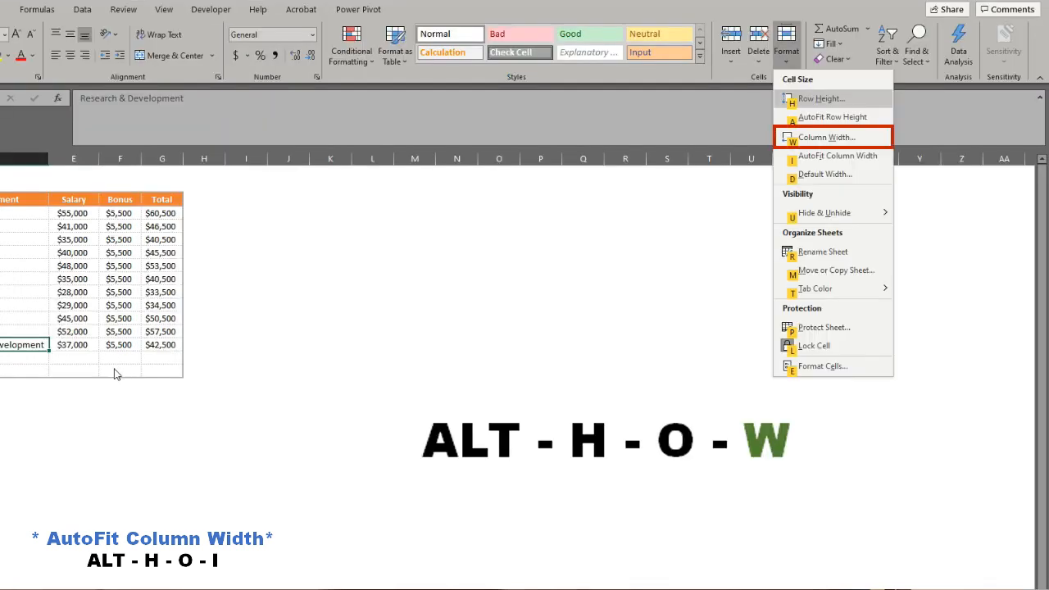
{"action": "key", "text": "w"}
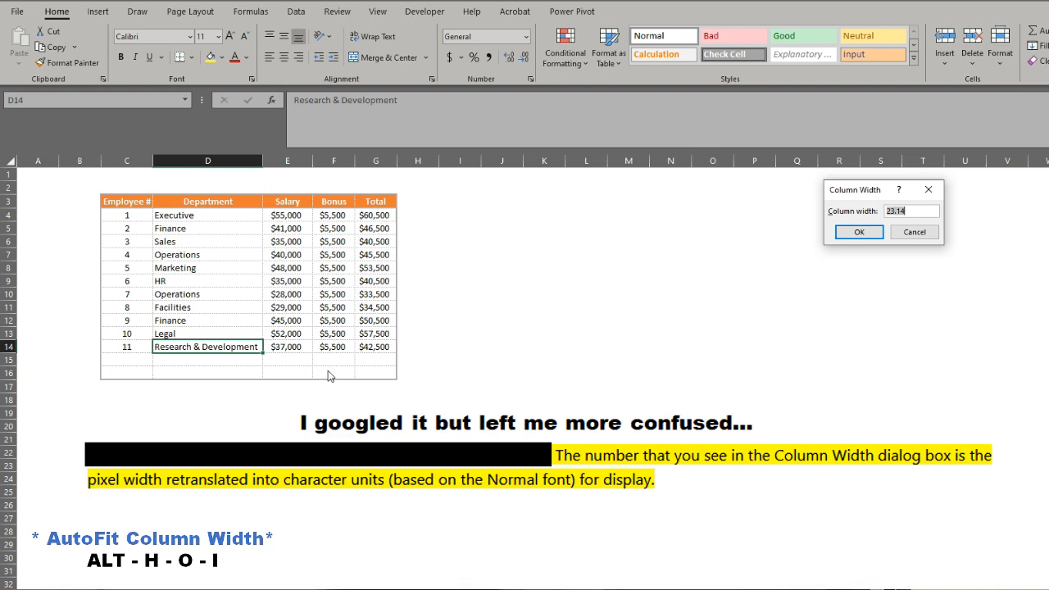
{"action": "type", "text": "26"}
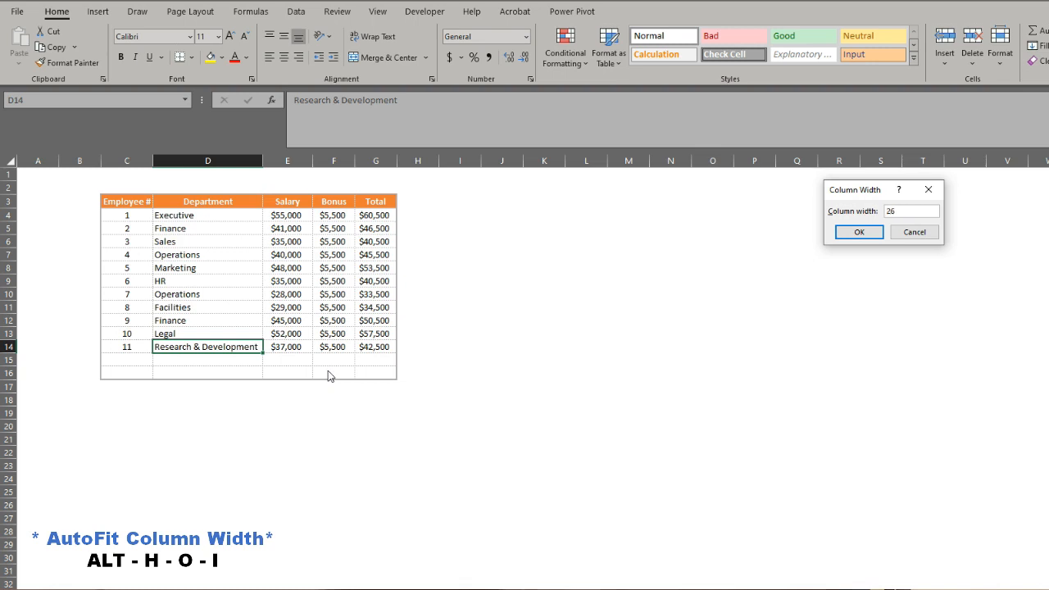
{"action": "key", "text": "Return"}
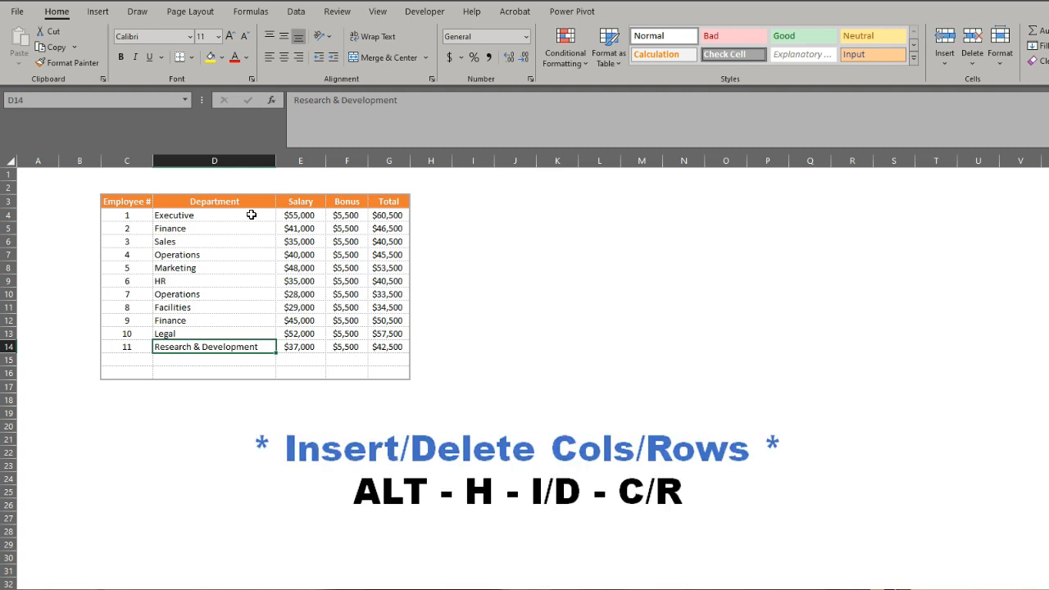
Move the selection from D14 to cell G9 in the Total column.
{"action": "key", "text": "Right"}
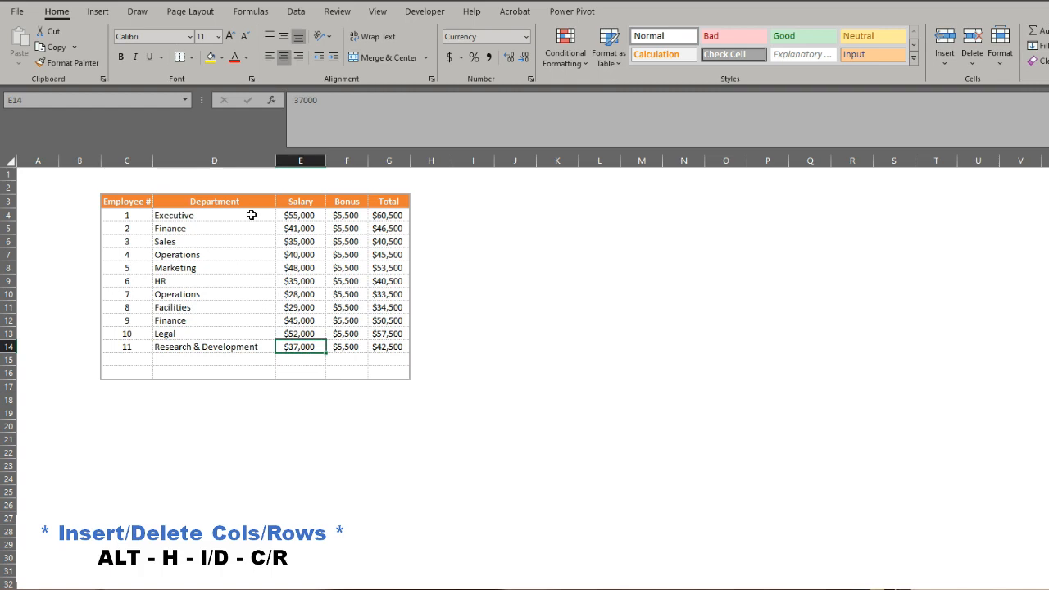
{"action": "key", "text": "Right"}
{"action": "key", "text": "Right"}
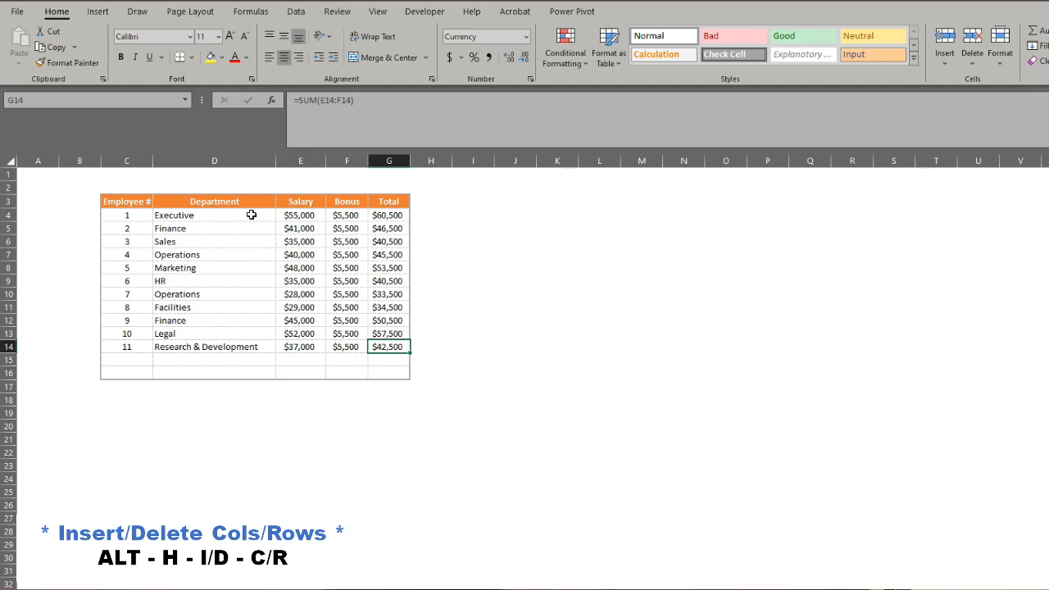
{"action": "key", "text": "Up"}
{"action": "key", "text": "Up"}
{"action": "key", "text": "Up"}
{"action": "key", "text": "Up"}
{"action": "key", "text": "Up"}
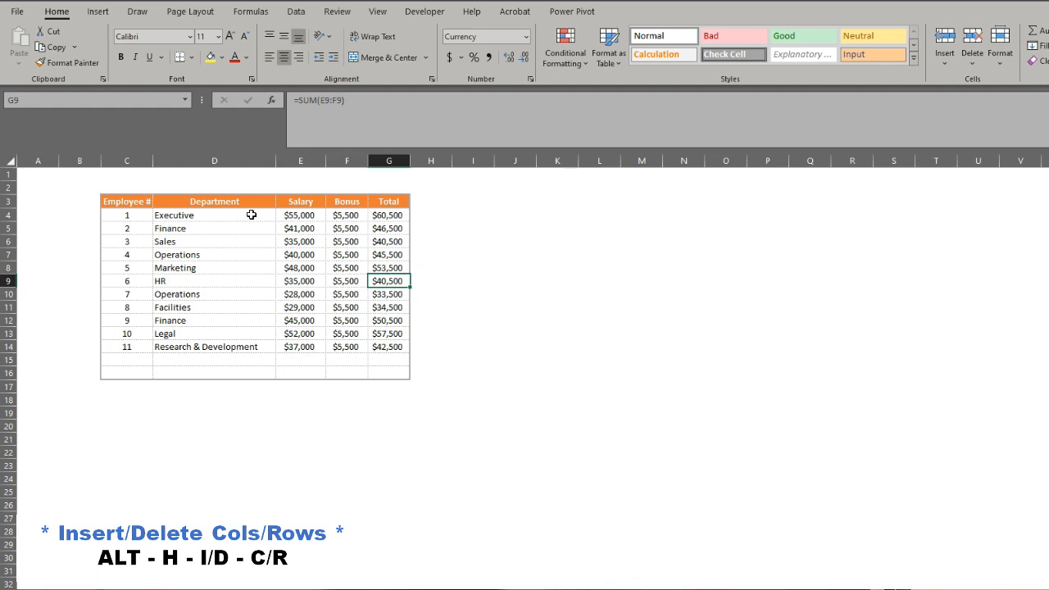
{"action": "key", "text": "alt"}
{"action": "key", "text": "h"}
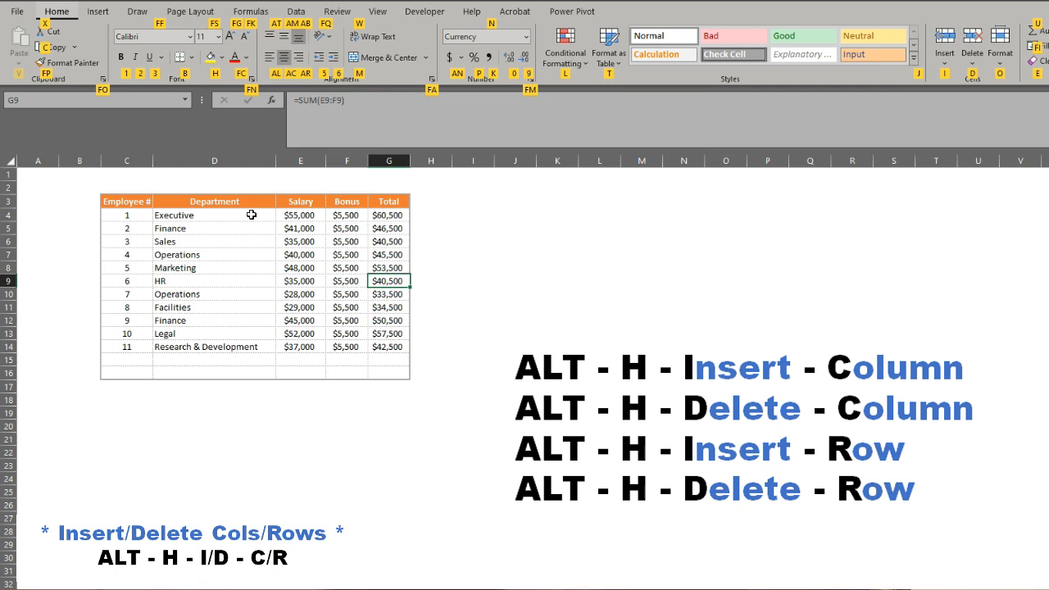
{"action": "key", "text": "Escape"}
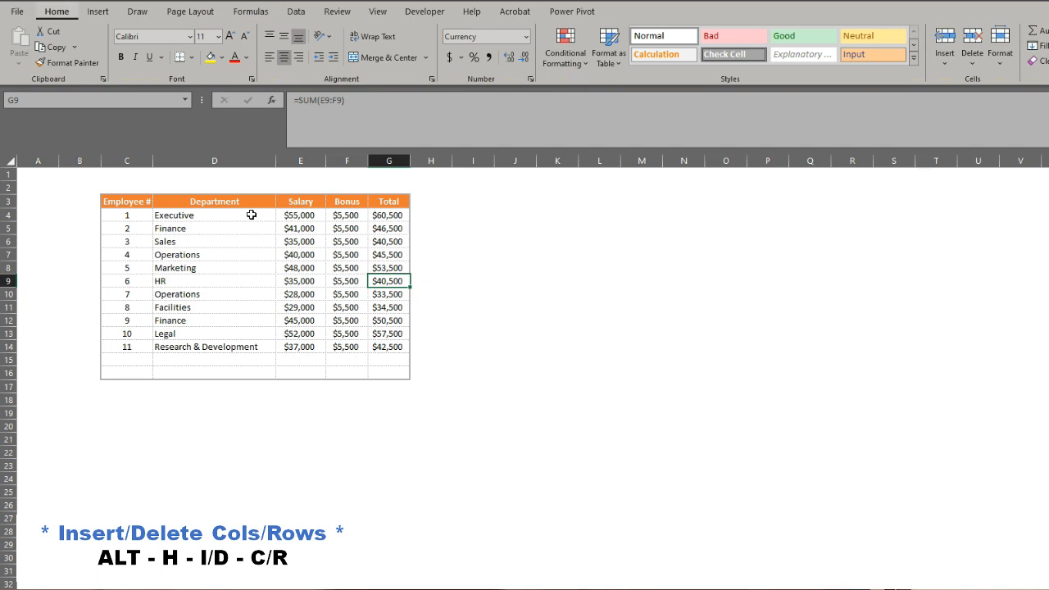
Insert a sheet column before the Total column and enter the header % Bonus in G3.
{"action": "key", "text": "alt+h"}
{"action": "key", "text": "i"}
{"action": "key", "text": "c"}
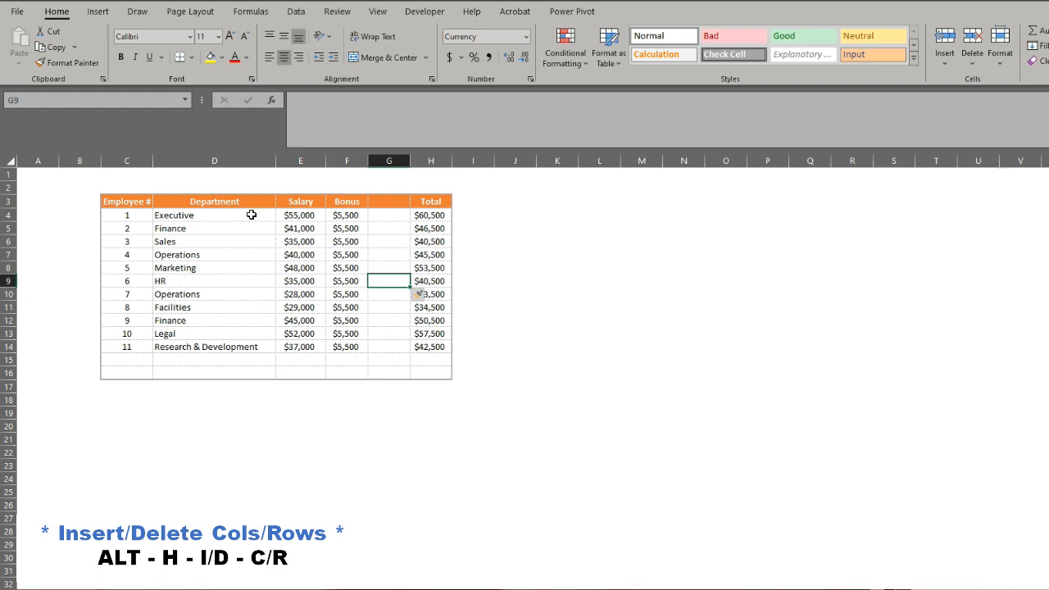
{"action": "key", "text": "Up"}
{"action": "key", "text": "Up"}
{"action": "key", "text": "Up"}
{"action": "key", "text": "Up"}
{"action": "key", "text": "Up"}
{"action": "key", "text": "Up"}
{"action": "type", "text": "%"}
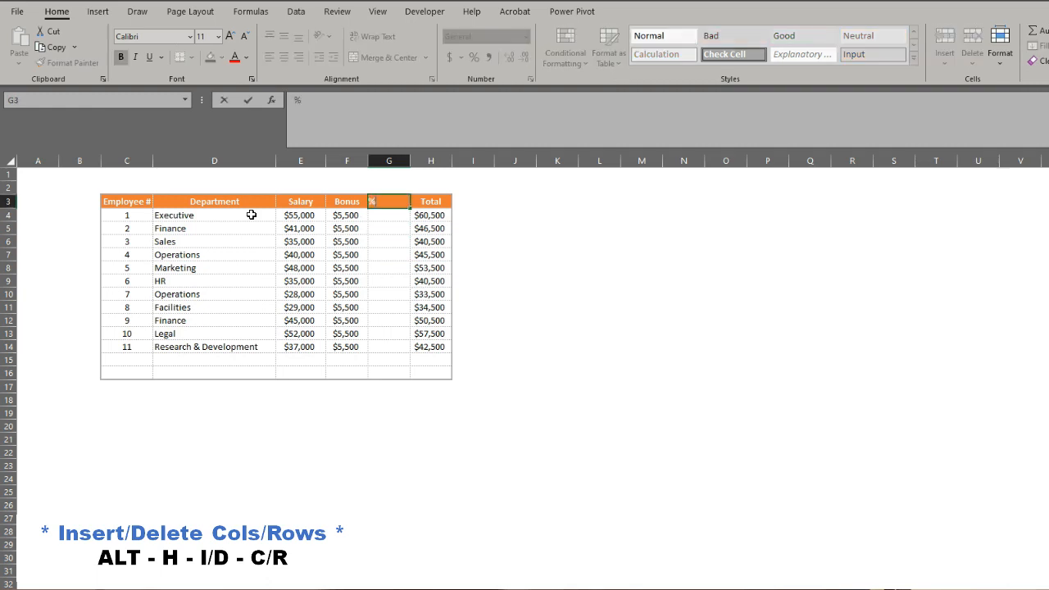
{"action": "type", "text": " Bonus"}
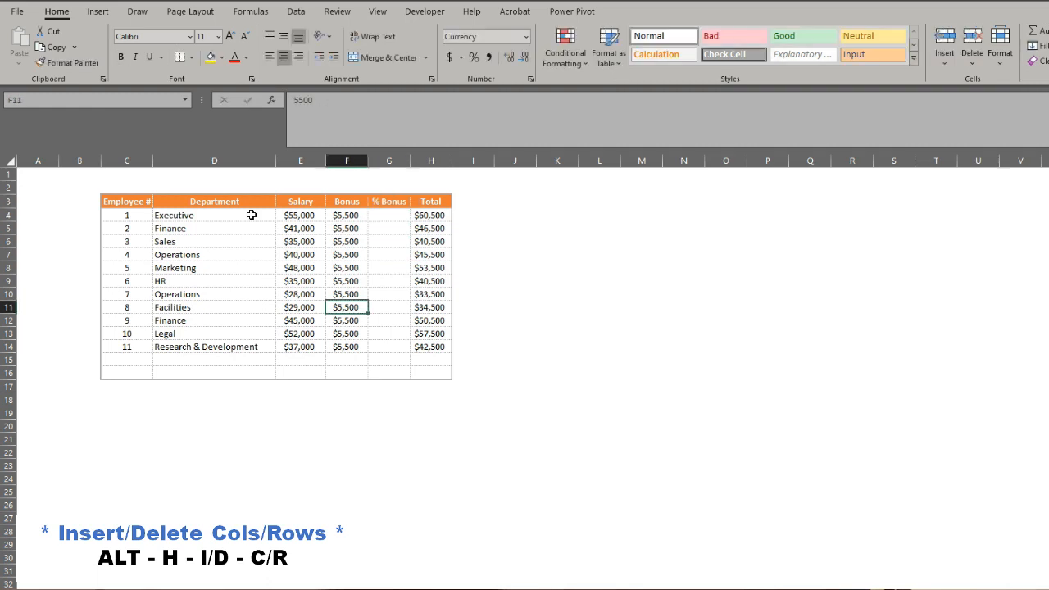
Insert one sheet row at row 16, the last row of the table, from cell F16.
{"action": "key", "text": "Down"}
{"action": "key", "text": "Down"}
{"action": "key", "text": "Down"}
{"action": "key", "text": "Down"}
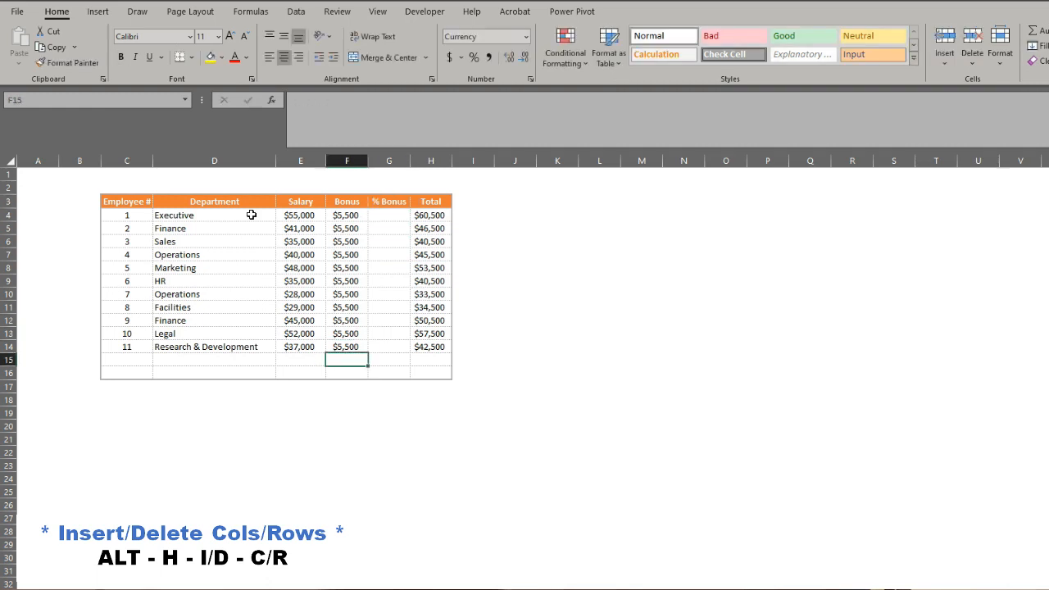
{"action": "key", "text": "Down"}
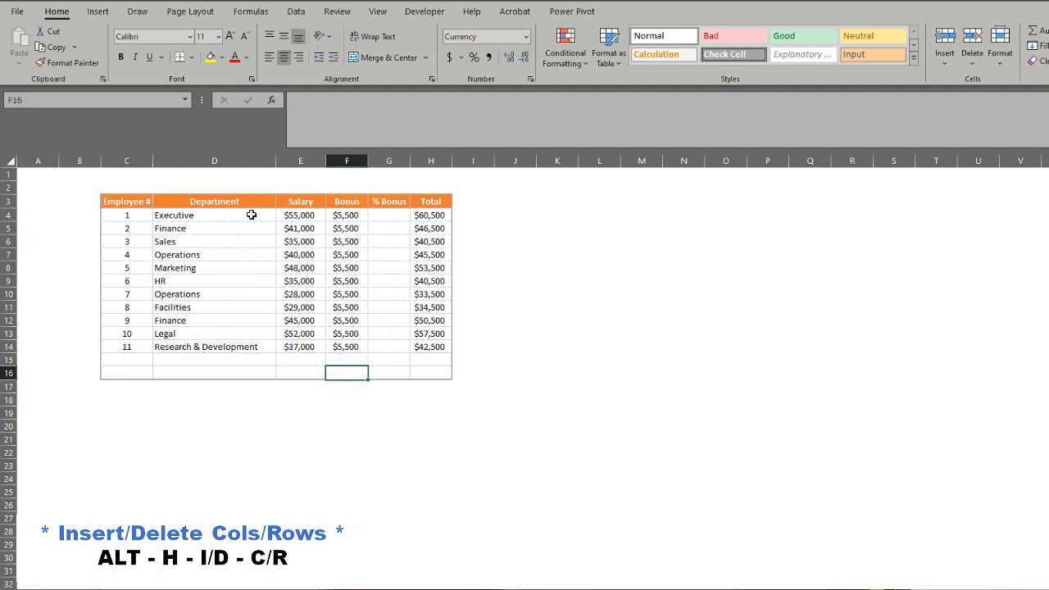
{"action": "key", "text": "alt+h"}
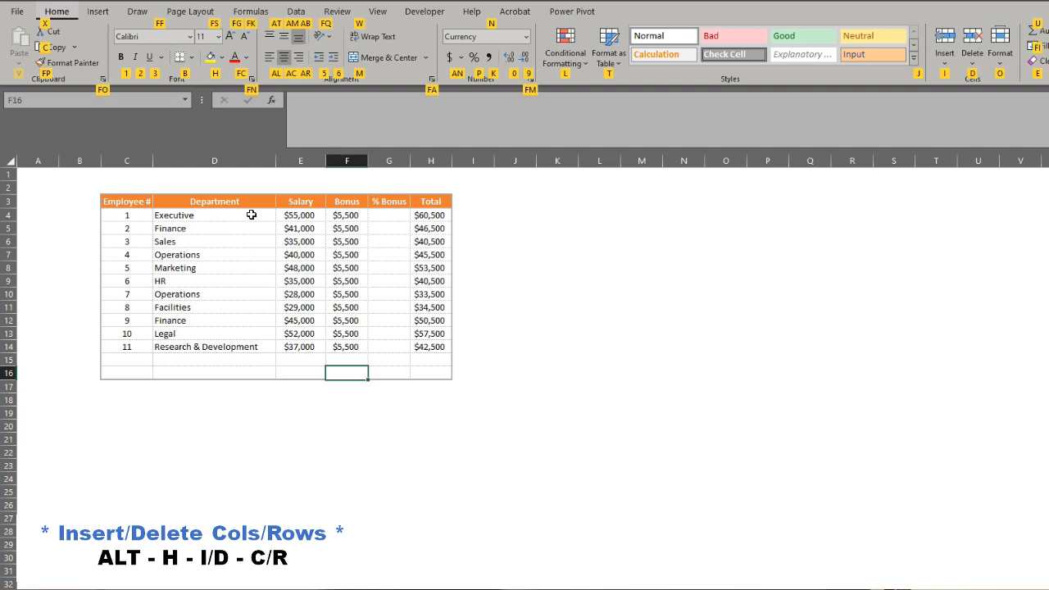
{"action": "key", "text": "i"}
{"action": "key", "text": "r"}
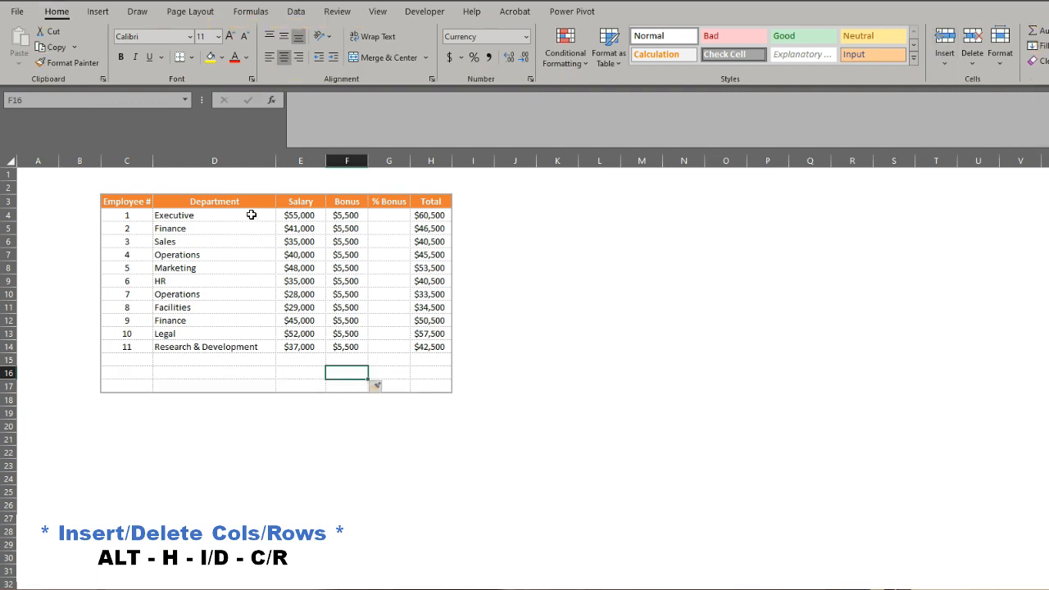
Select F17:F20 and insert four sheet rows at the end of the table.
{"action": "key", "text": "Down"}
{"action": "key", "text": "shift+Down"}
{"action": "key", "text": "shift+Down"}
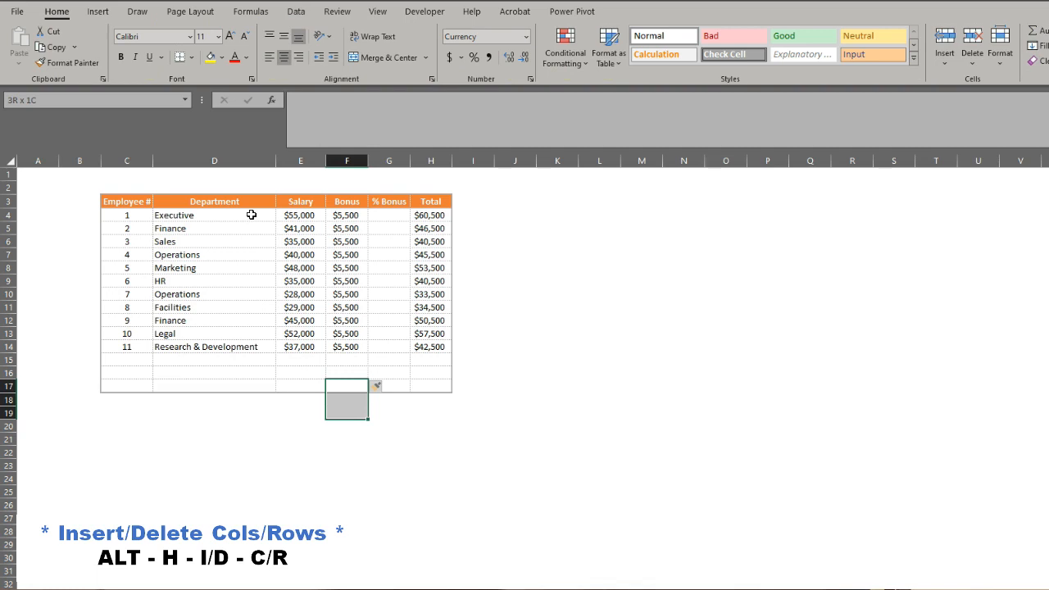
{"action": "key", "text": "shift+Down"}
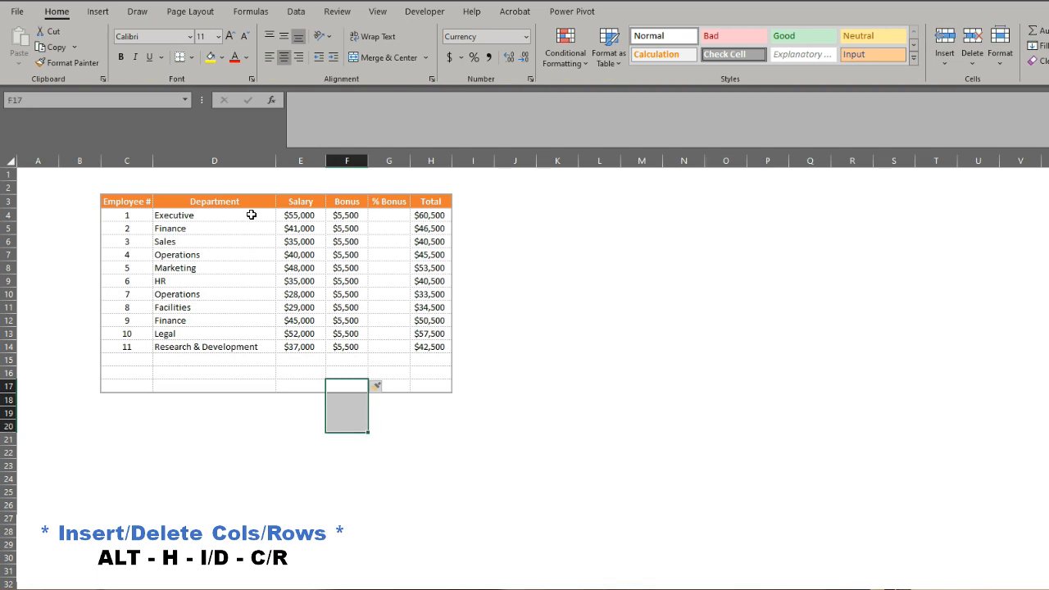
{"action": "key", "text": "alt+h"}
{"action": "key", "text": "i"}
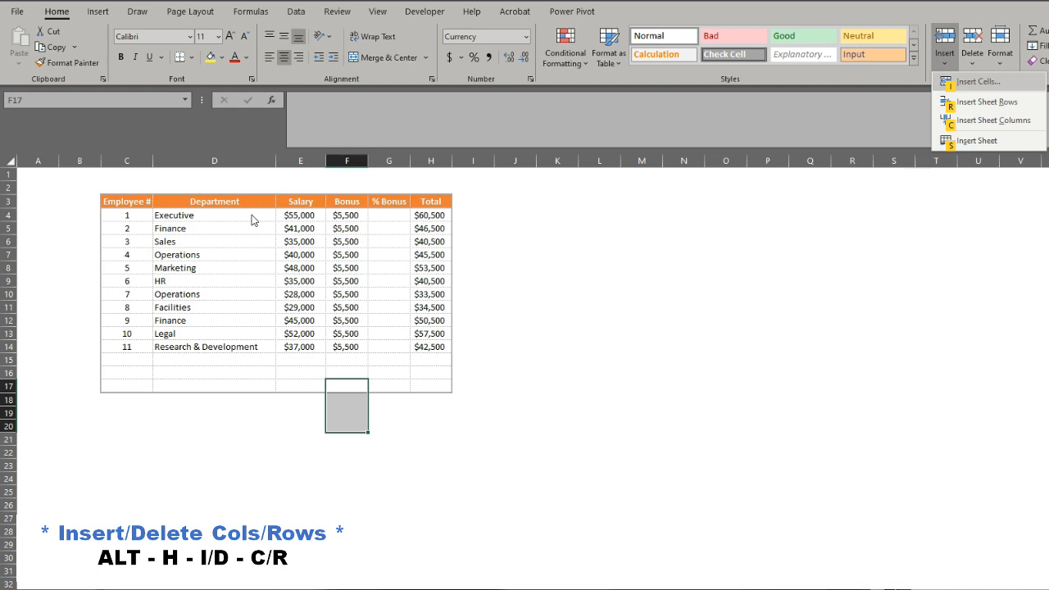
{"action": "key", "text": "r"}
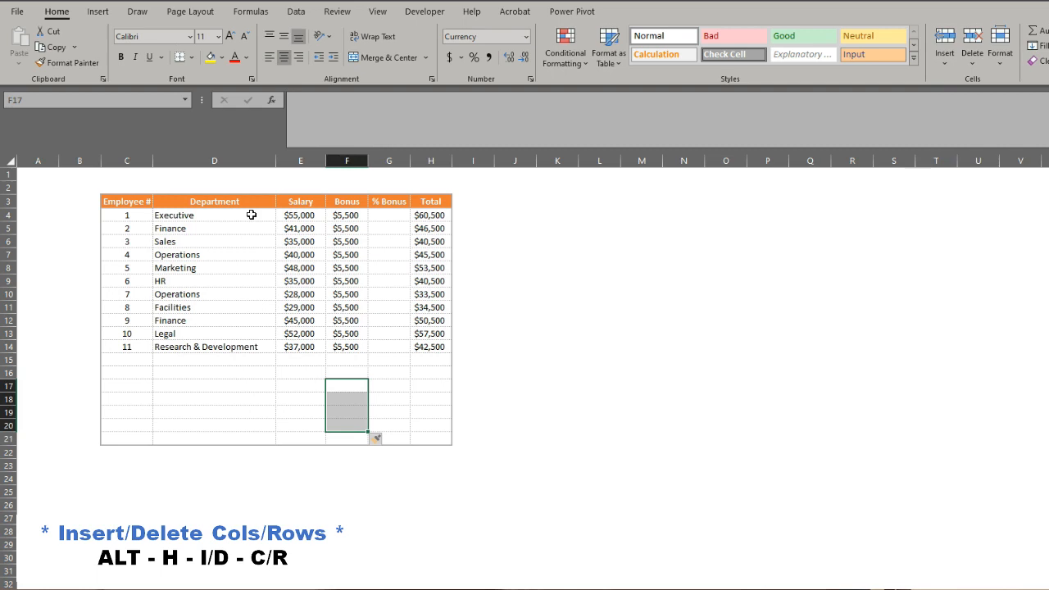
Extend the selection from F17 down well past the table's last row and insert that many sheet rows.
{"action": "key", "text": "shift+Down"}
{"action": "key", "text": "shift+Down"}
{"action": "key", "text": "shift+Down"}
{"action": "key", "text": "shift+Down"}
{"action": "key", "text": "shift+Down"}
{"action": "key", "text": "shift+Down"}
{"action": "key", "text": "shift+Down"}
{"action": "key", "text": "shift+Down"}
{"action": "key", "text": "shift+Down"}
{"action": "key", "text": "shift+Down"}
{"action": "key", "text": "shift+Down"}
{"action": "key", "text": "shift+Down"}
{"action": "key", "text": "shift+Down"}
{"action": "key", "text": "shift+Down"}
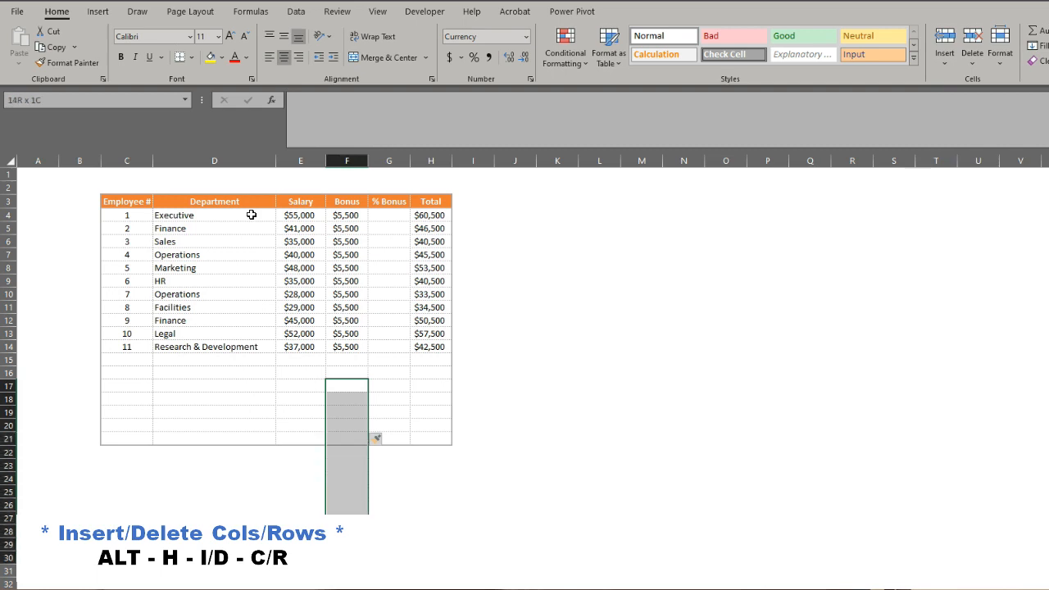
{"action": "key", "text": "alt+h"}
{"action": "key", "text": "i"}
{"action": "key", "text": "r"}
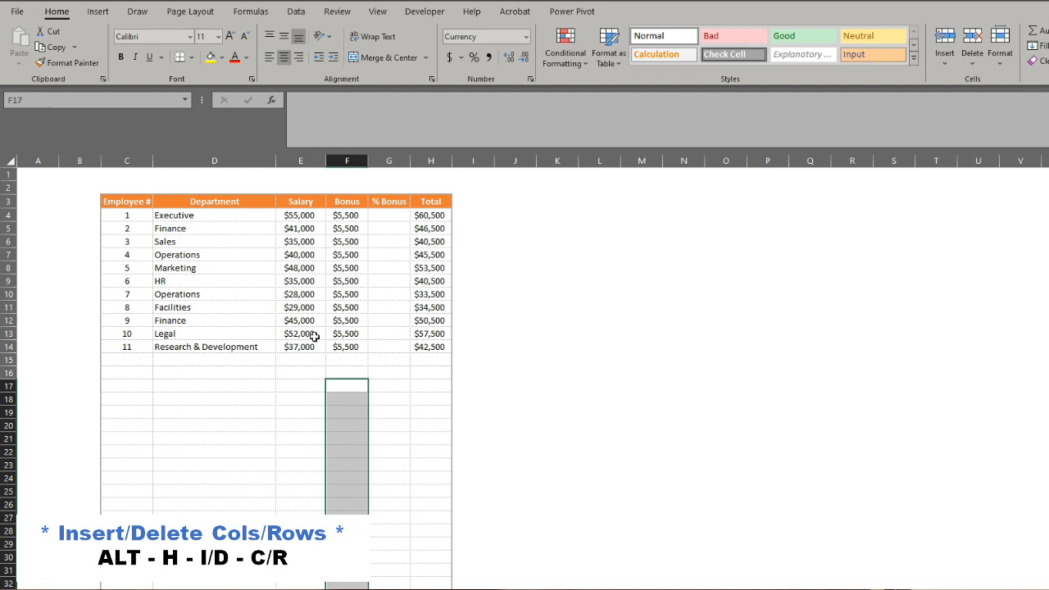
Select F19:F24 and delete those six sheet rows repeatedly until the table ends at row 22.
{"action": "key", "text": "Down"}
{"action": "key", "text": "Down"}
{"action": "key", "text": "shift+Down"}
{"action": "key", "text": "shift+Down"}
{"action": "key", "text": "shift+Down"}
{"action": "key", "text": "shift+Down"}
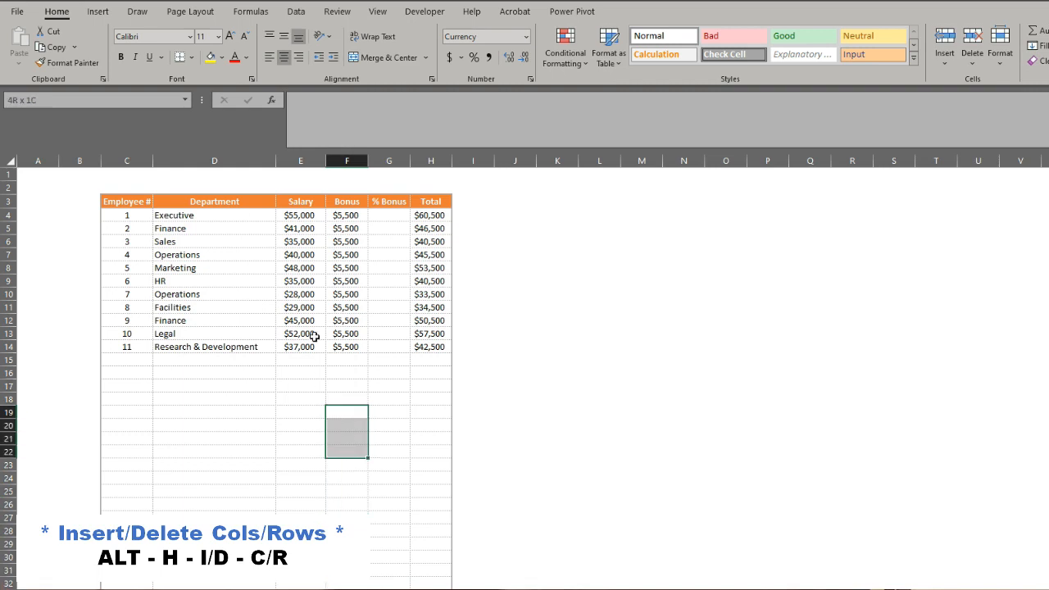
{"action": "key", "text": "shift+Down"}
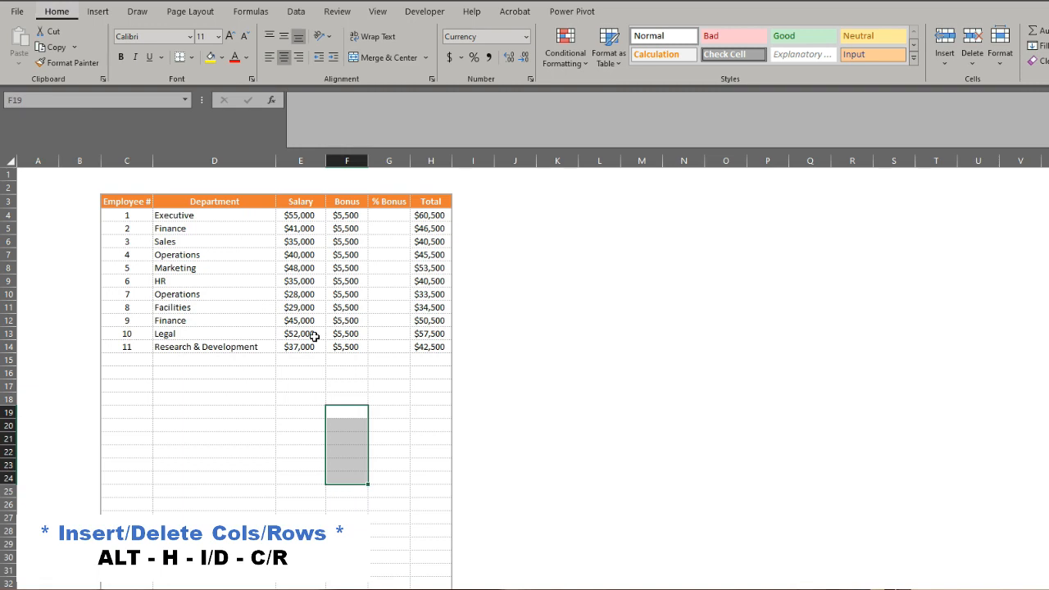
{"action": "key", "text": "alt+h"}
{"action": "key", "text": "d"}
{"action": "key", "text": "r"}
{"action": "key", "text": "alt+h"}
{"action": "key", "text": "d"}
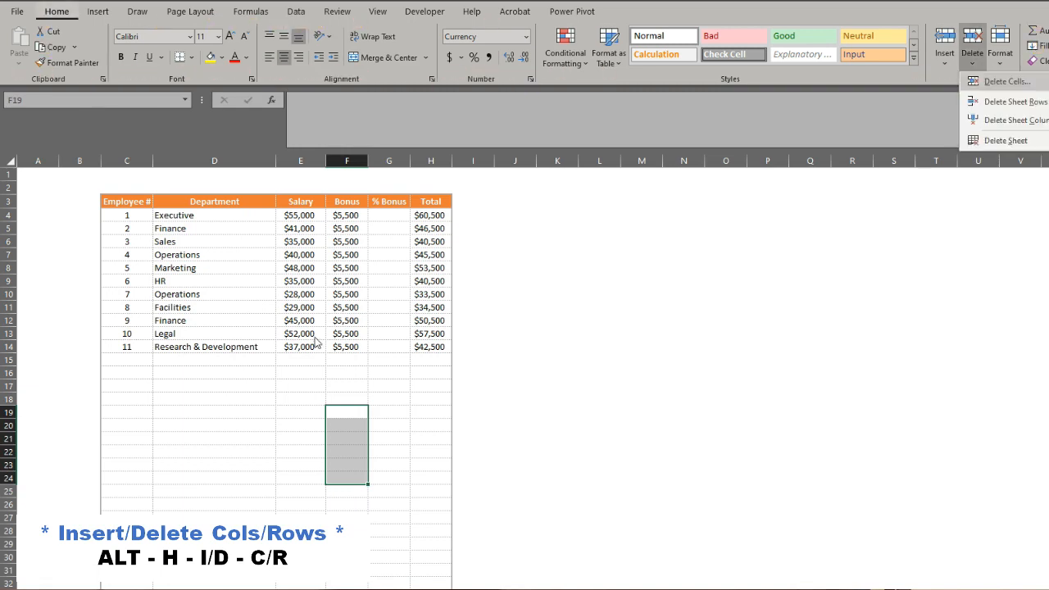
{"action": "key", "text": "r"}
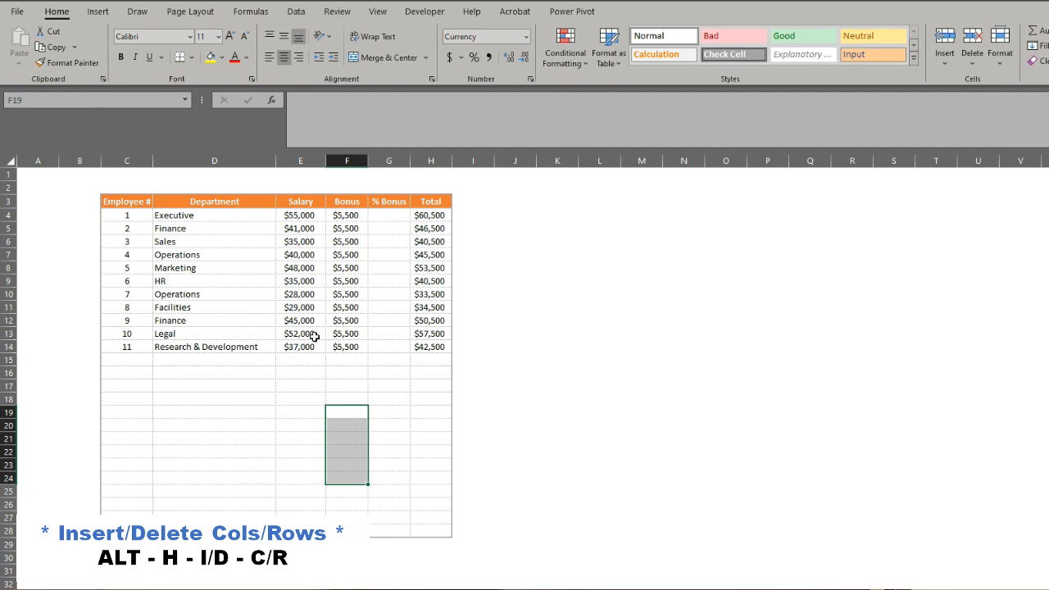
{"action": "key", "text": "alt+h"}
{"action": "key", "text": "d"}
{"action": "key", "text": "r"}
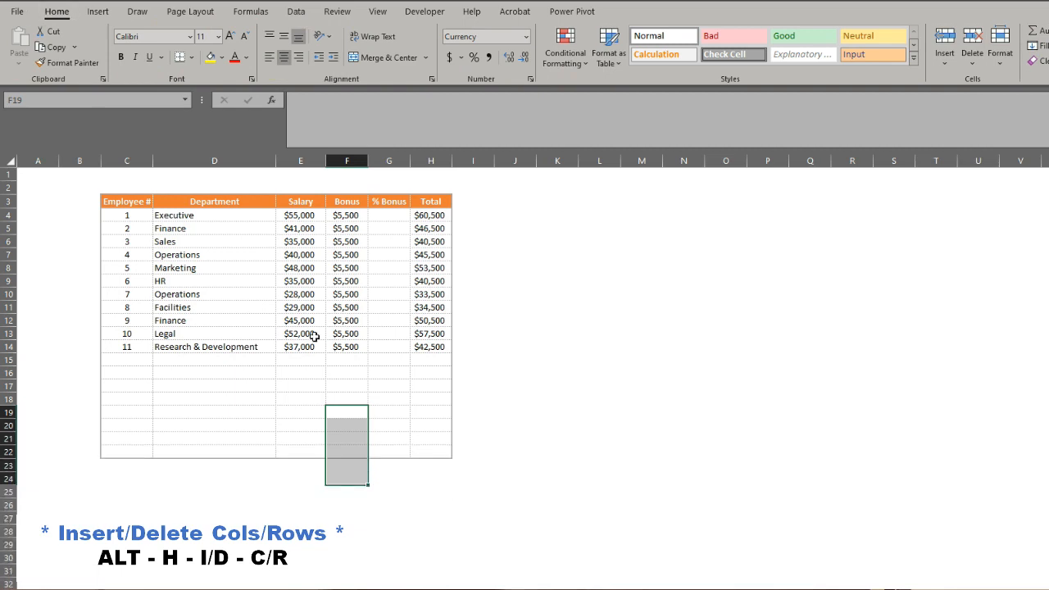
Select cell C15, the first empty cell in the Employee # column.
{"action": "key", "text": "Left"}
{"action": "key", "text": "Left"}
{"action": "key", "text": "Left"}
{"action": "key", "text": "Up"}
{"action": "key", "text": "Up"}
{"action": "key", "text": "Up"}
{"action": "key", "text": "Up"}
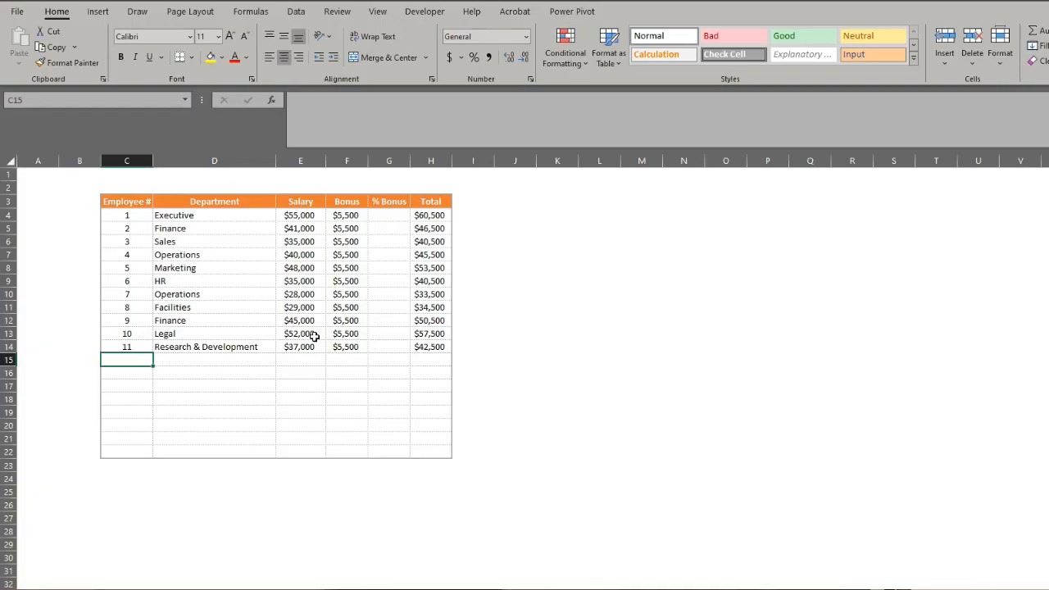
Enter the formula =F4/E4 in G4, the first cell of the % Bonus column.
{"action": "key", "text": "Right"}
{"action": "key", "text": "Right"}
{"action": "key", "text": "Right"}
{"action": "key", "text": "Right"}
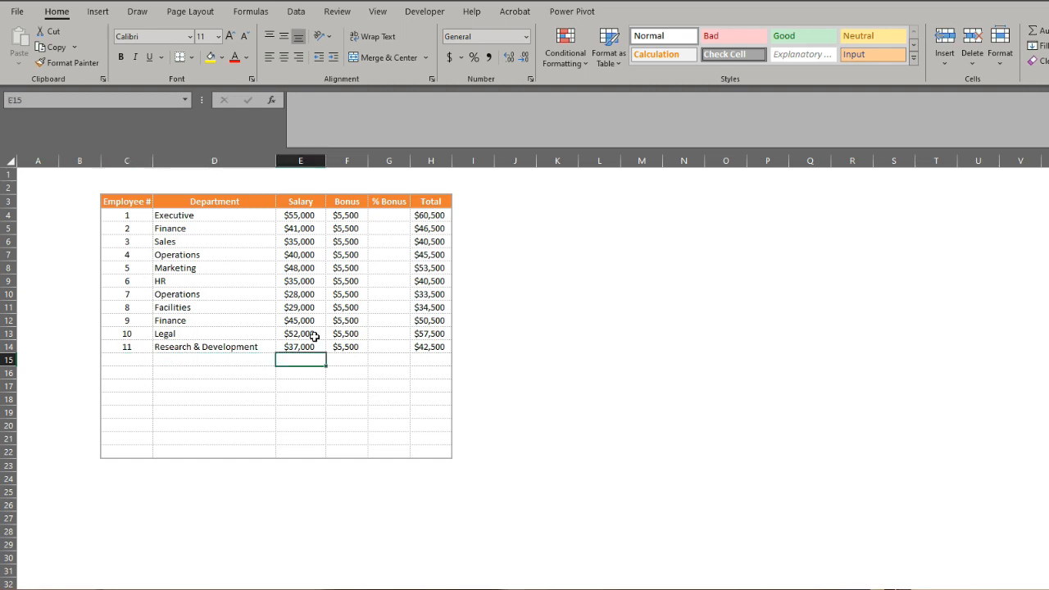
{"action": "key", "text": "ctrl+Up"}
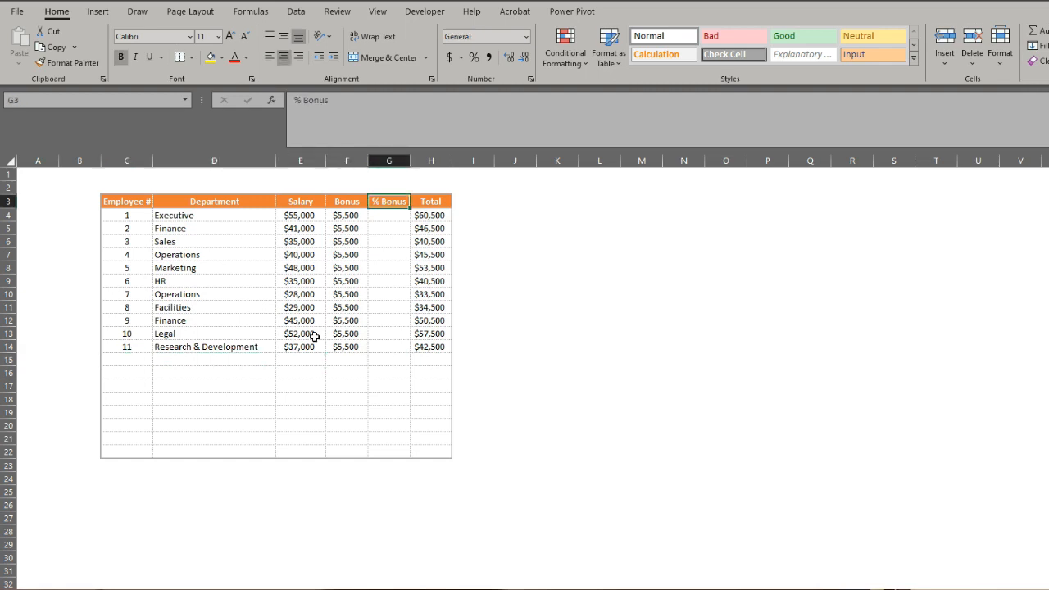
{"action": "key", "text": "Down"}
{"action": "type", "text": "="}
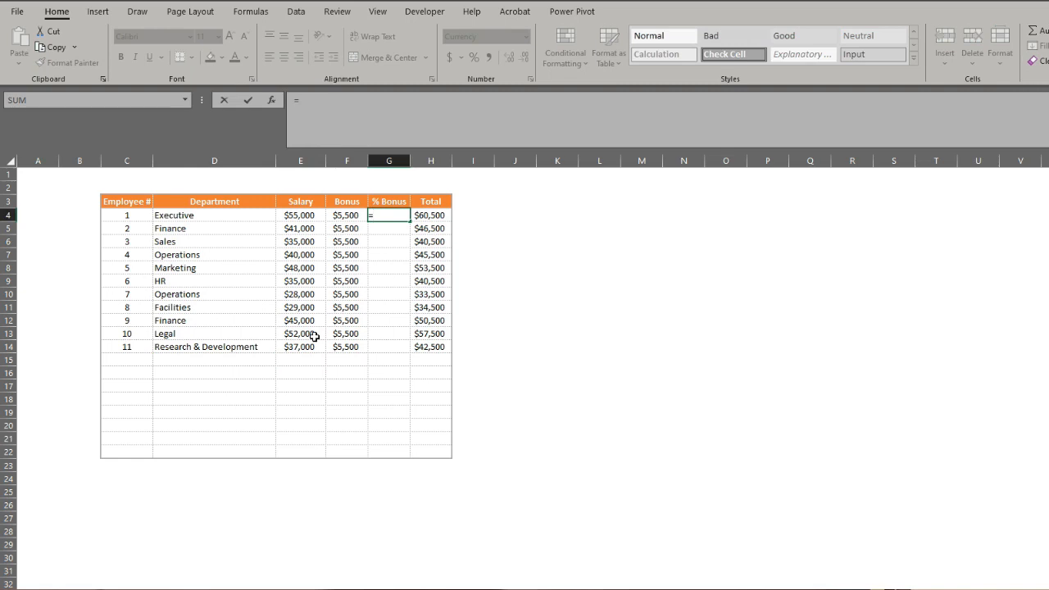
{"action": "key", "text": "Left"}
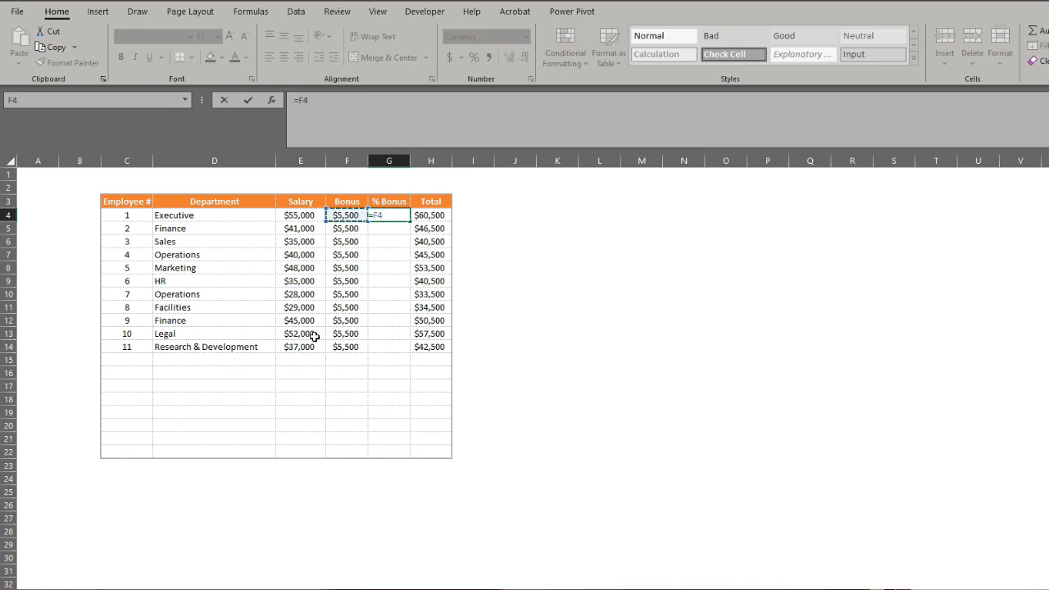
{"action": "type", "text": "/"}
{"action": "key", "text": "Left"}
{"action": "key", "text": "Left"}
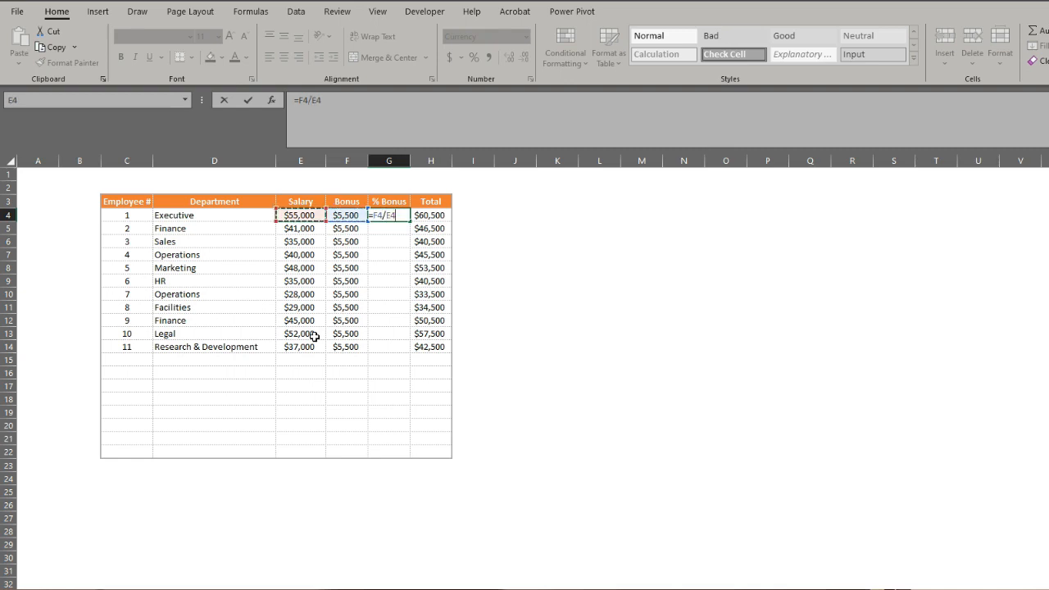
{"action": "key", "text": "Return"}
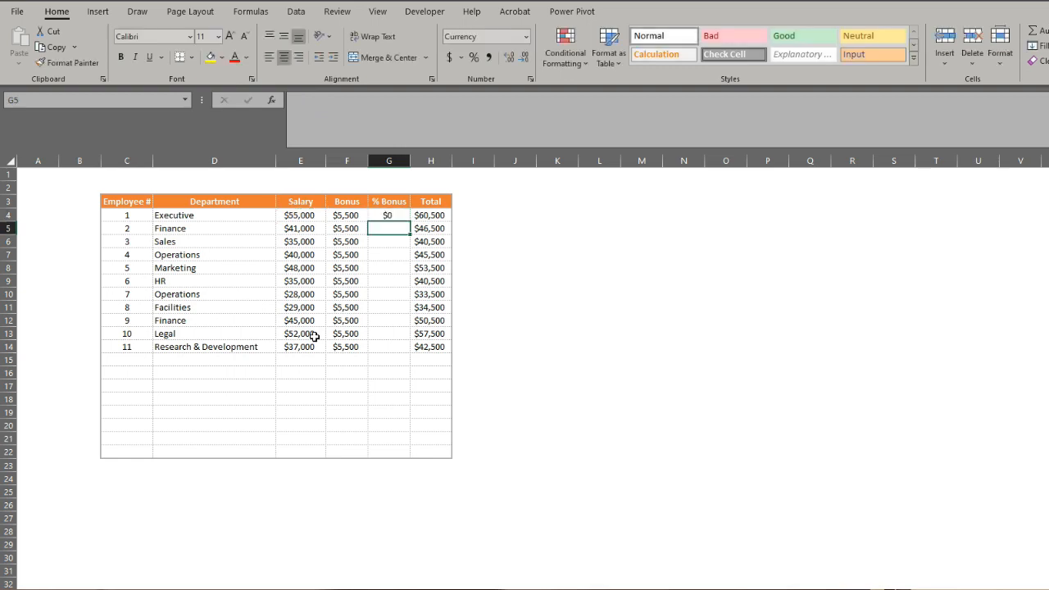
Copy the formula in G4 and paste only the formulas into G4:G14 with Paste Special.
{"action": "key", "text": "Up"}
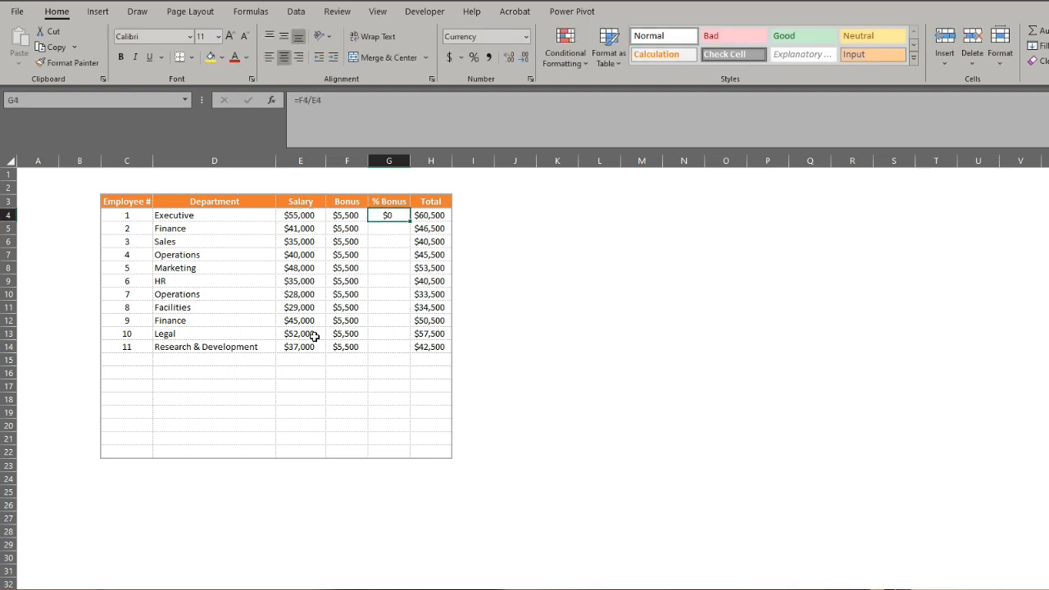
{"action": "key", "text": "ctrl+c"}
{"action": "key", "text": "shift+Down"}
{"action": "key", "text": "shift+Down"}
{"action": "key", "text": "shift+Down"}
{"action": "key", "text": "shift+Down"}
{"action": "key", "text": "shift+Down"}
{"action": "key", "text": "shift+Down"}
{"action": "key", "text": "shift+Down"}
{"action": "key", "text": "shift+Down"}
{"action": "key", "text": "shift+Down"}
{"action": "key", "text": "shift+Down"}
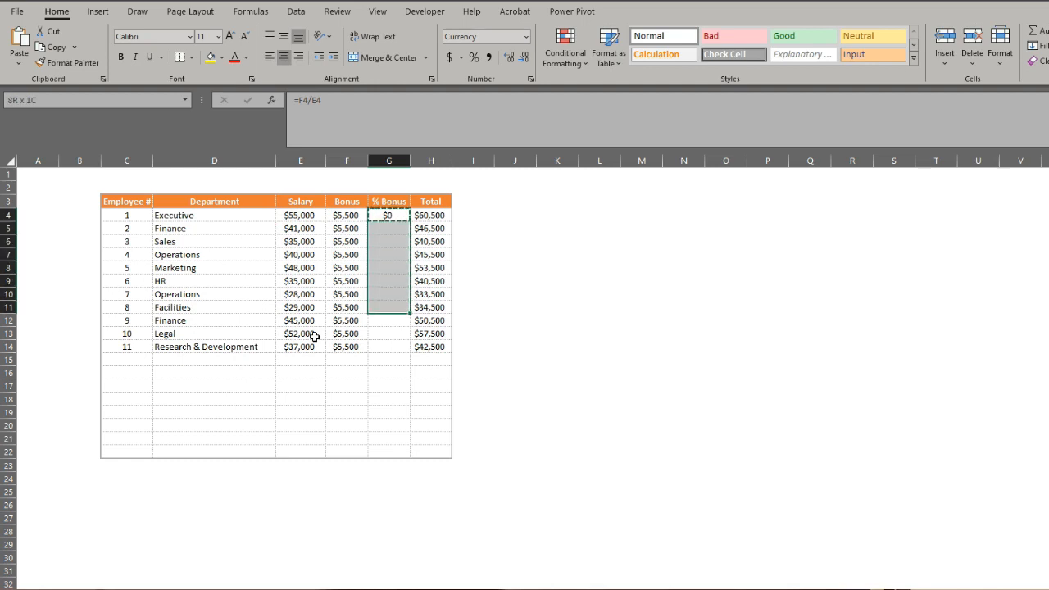
{"action": "key", "text": "ctrl+alt+v"}
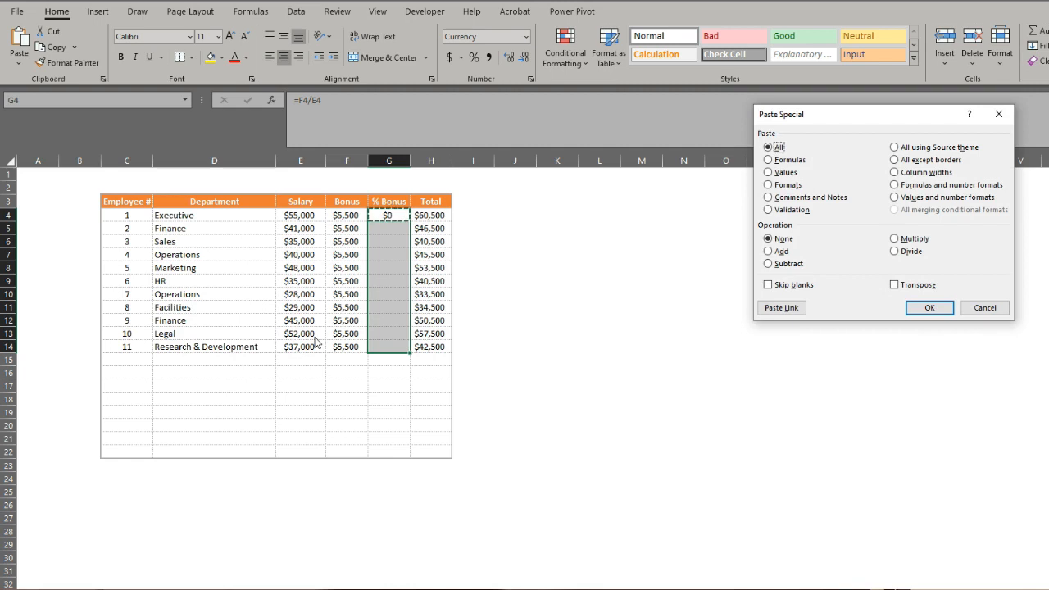
{"action": "key", "text": "f"}
{"action": "key", "text": "Return"}
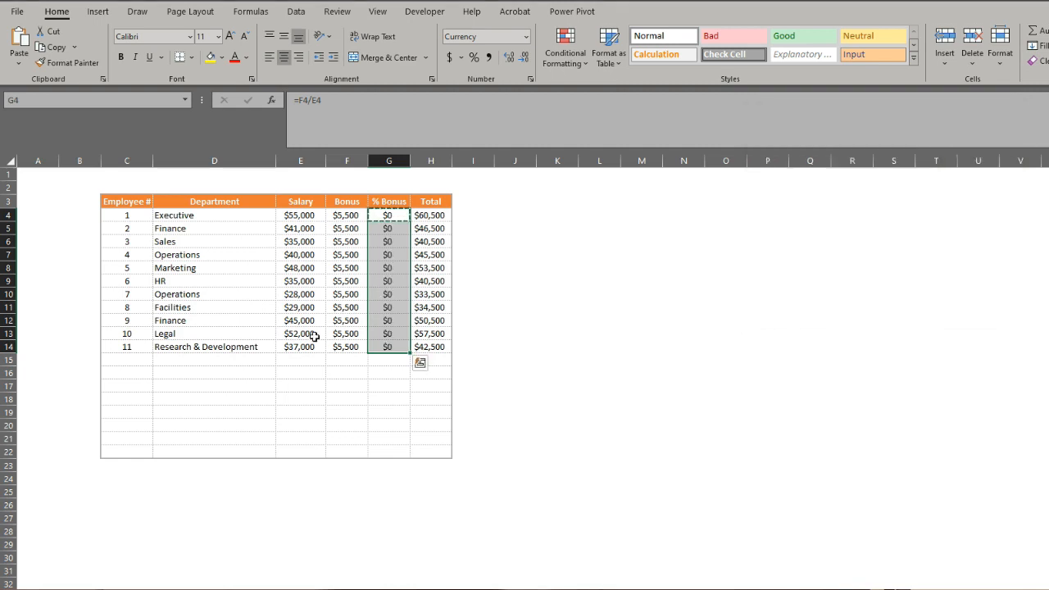
Select the % Bonus values in G4:G14 and apply the Percentage number format.
{"action": "key", "text": "Left"}
{"action": "key", "text": "Right"}
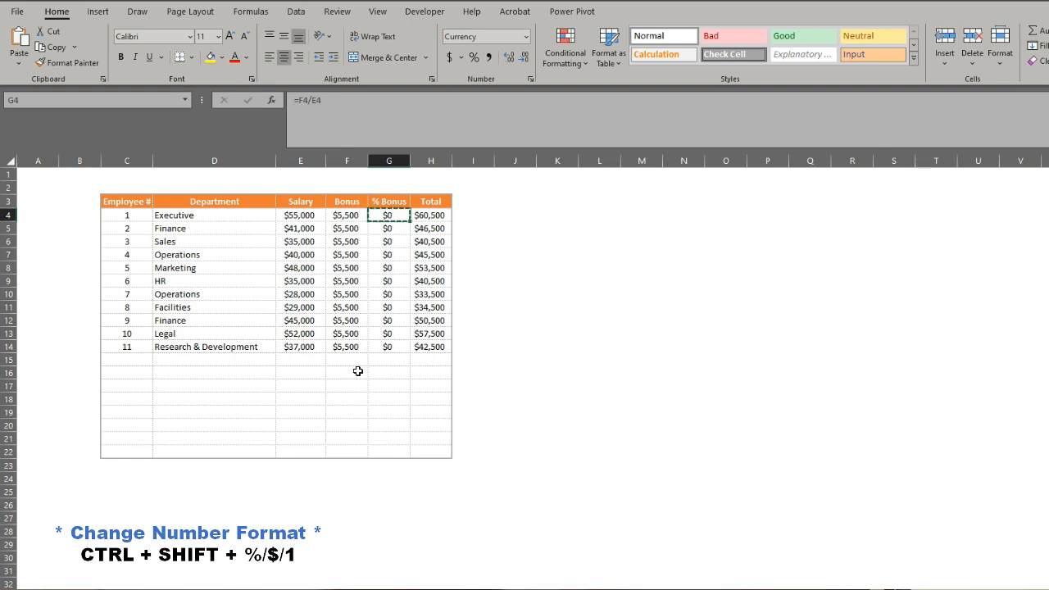
{"action": "key", "text": "ctrl+shift+Down"}
{"action": "key", "text": "ctrl+v"}
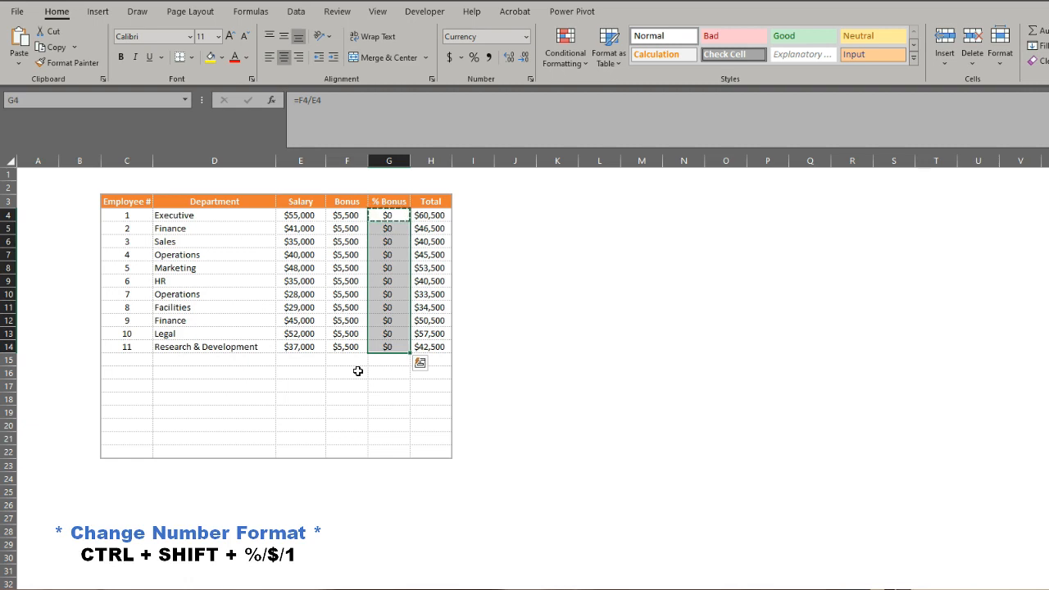
{"action": "key", "text": "ctrl+shift+5"}
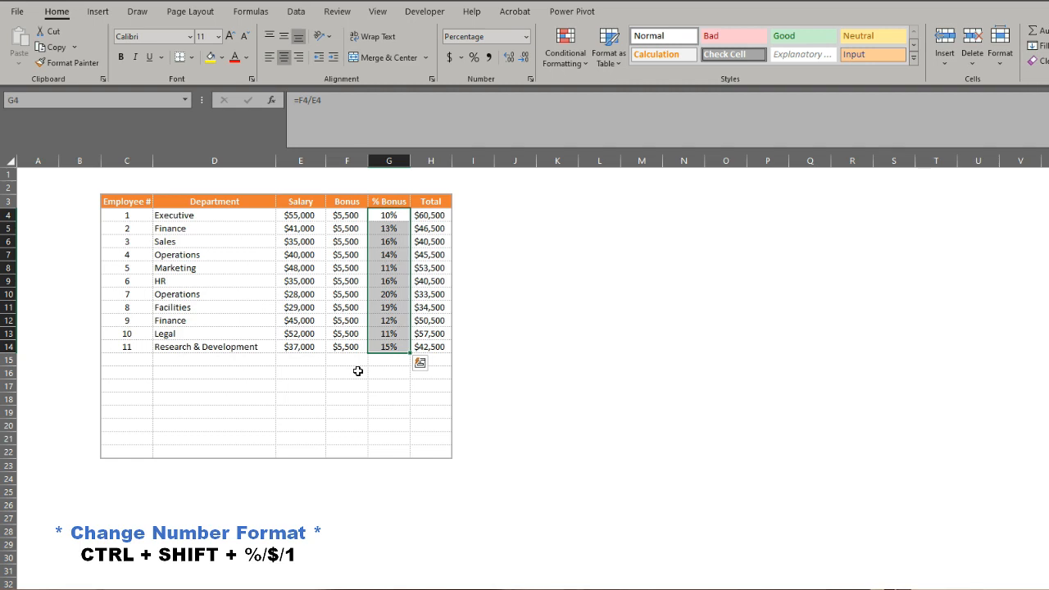
Switch G4:G14 to the Currency format, to the Number format, and back to Percentage.
{"action": "key", "text": "ctrl+shift+4"}
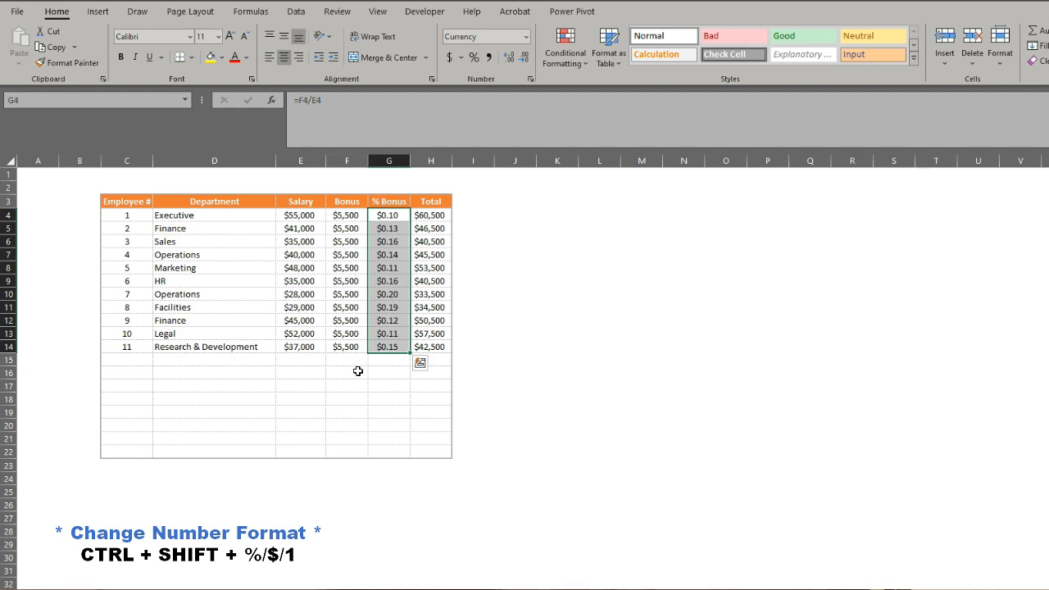
{"action": "key", "text": "ctrl+shift+1"}
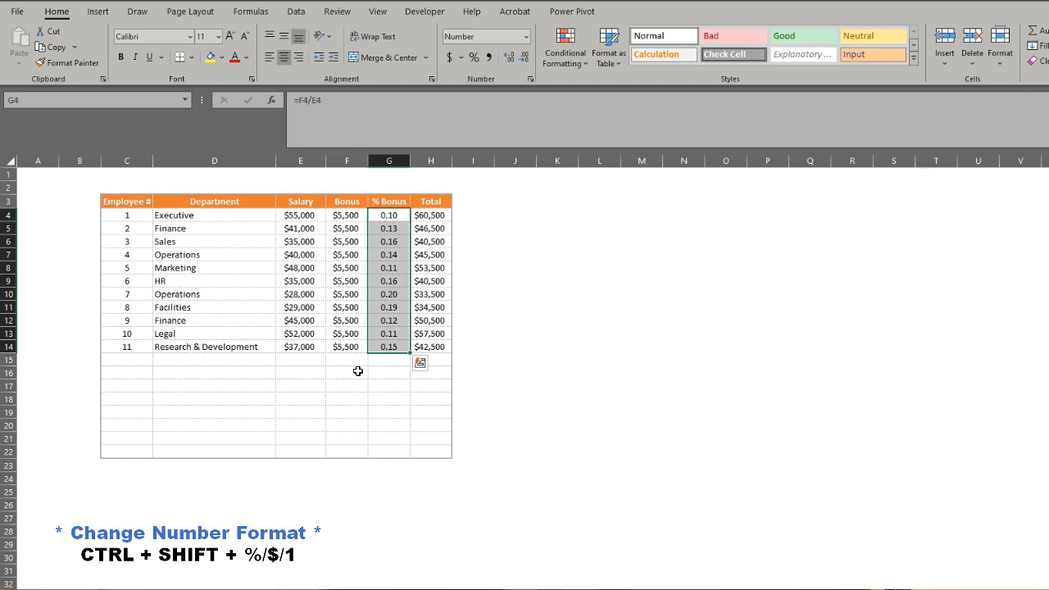
{"action": "key", "text": "ctrl+shift+5"}
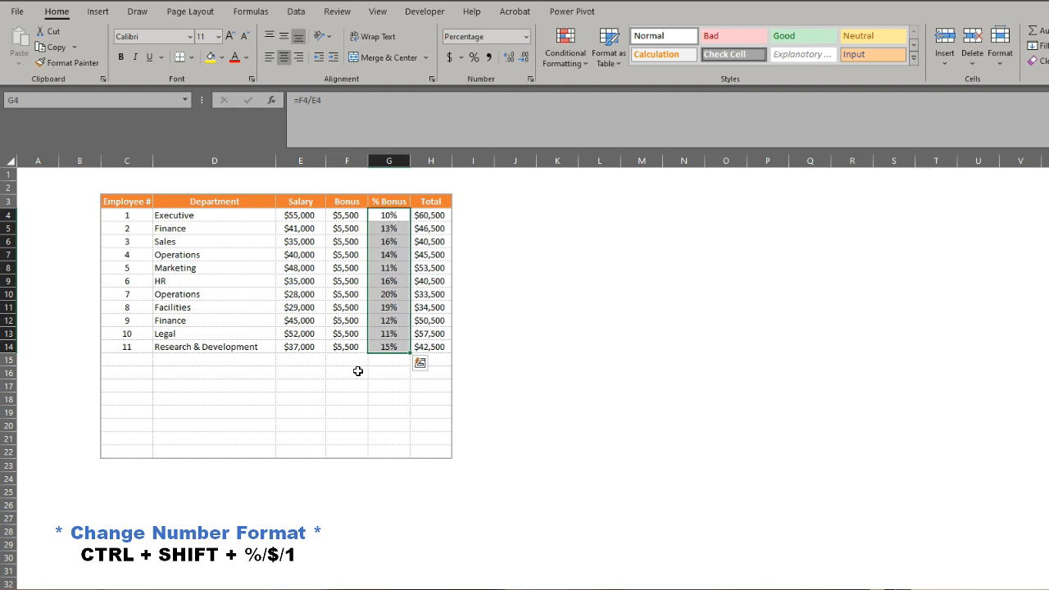
Enter 10000 in C16 and apply the Number format with thousands separator and two decimals.
{"action": "left_click", "coordinate": [138, 375]}
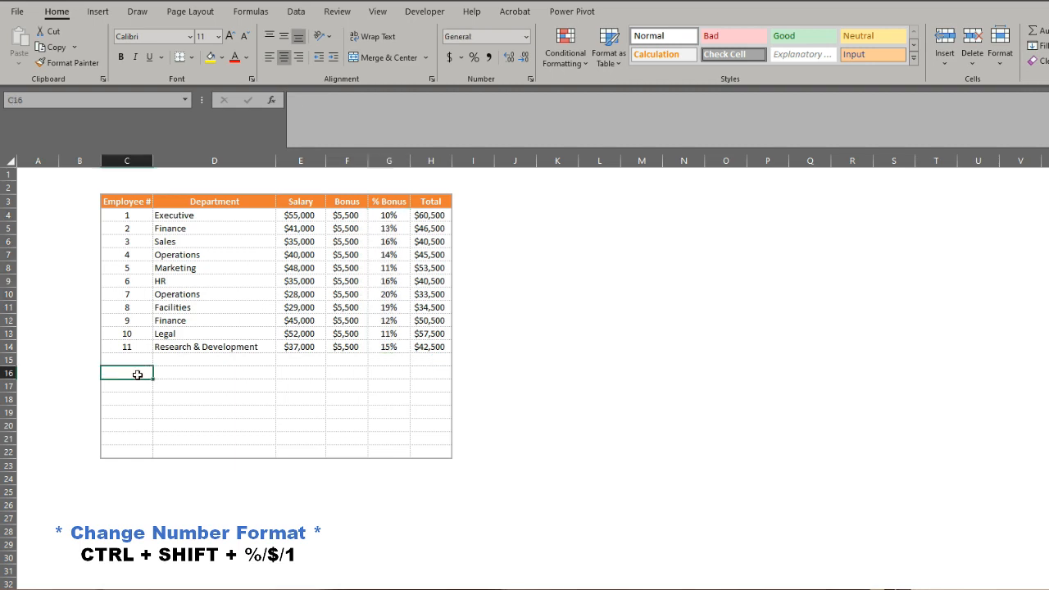
{"action": "type", "text": "10000"}
{"action": "key", "text": "Return"}
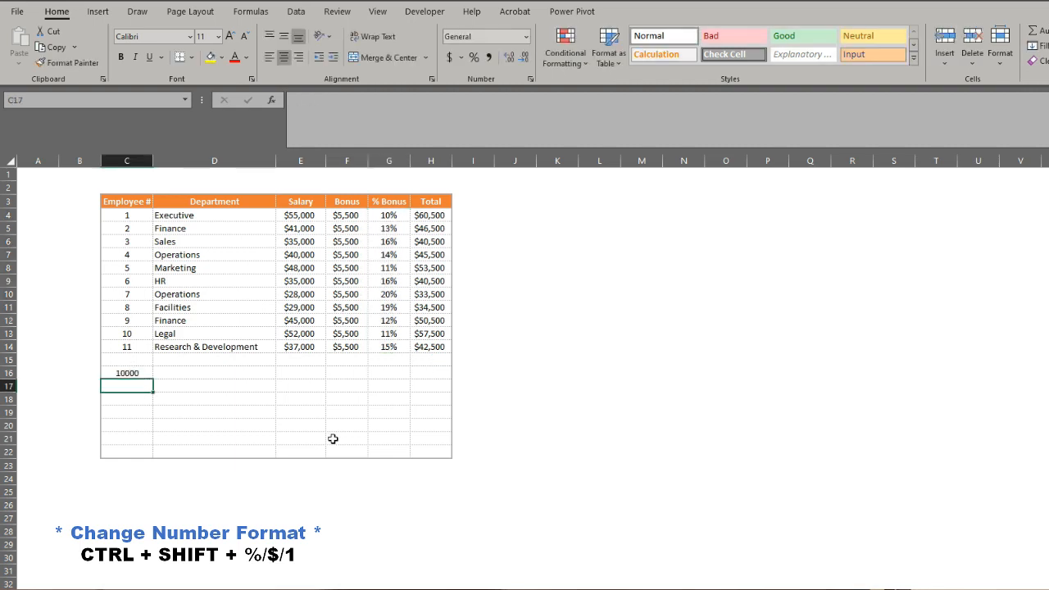
{"action": "key", "text": "Up"}
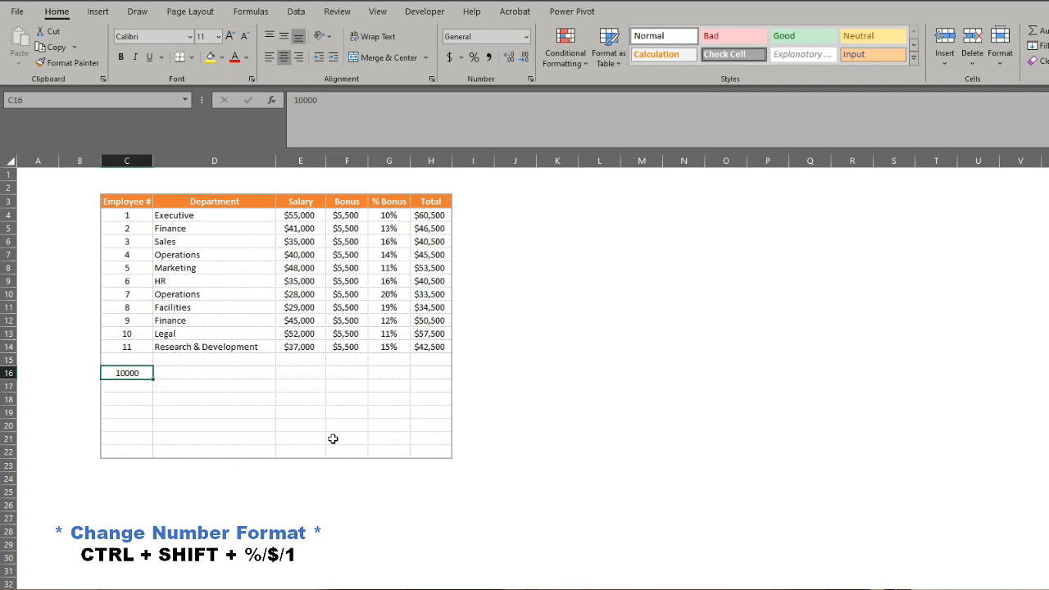
{"action": "key", "text": "ctrl+shift+1"}
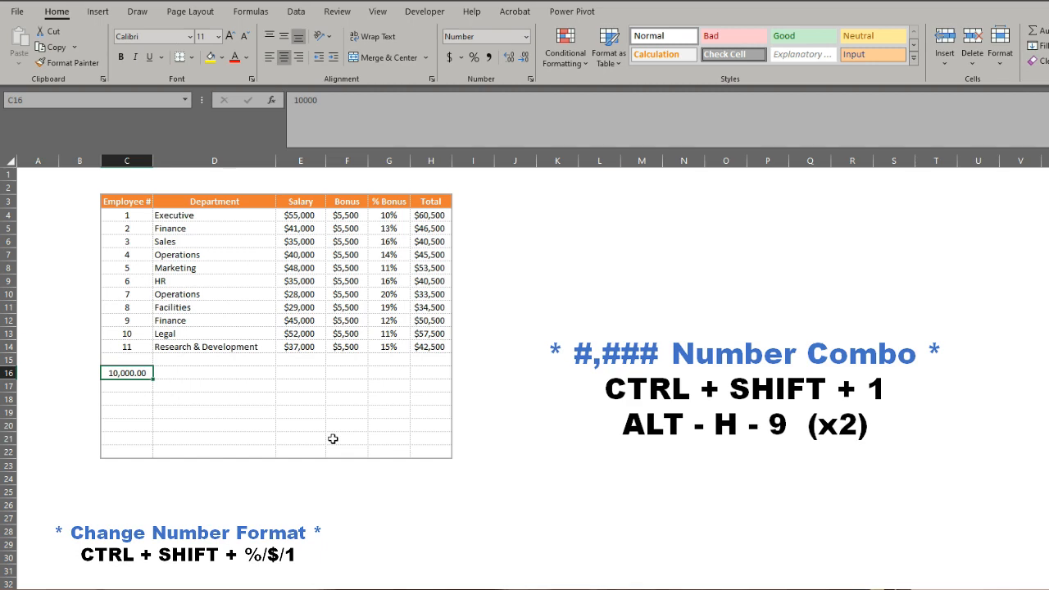
Decrease the decimals of the number in C16 twice so it shows none.
{"action": "key", "text": "alt+h"}
{"action": "key", "text": "9"}
{"action": "key", "text": "alt+h"}
{"action": "key", "text": "9"}
Reapply the Number format to C16 without its two decimals, and clear the cell's contents.
{"action": "key", "text": "ctrl+shift+1"}
{"action": "key", "text": "alt+h"}
{"action": "key", "text": "9"}
{"action": "key", "text": "alt+h"}
{"action": "key", "text": "9"}
{"action": "key", "text": "Delete"}
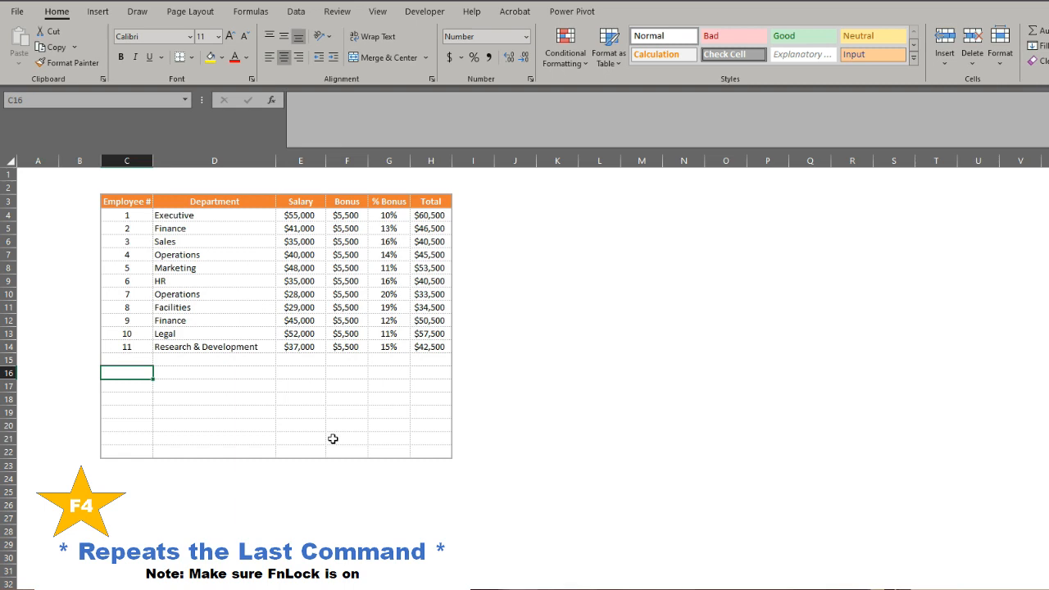
From D16, insert sheet rows by repeating the last command many times, and check how far the table extends.
{"action": "key", "text": "Right"}
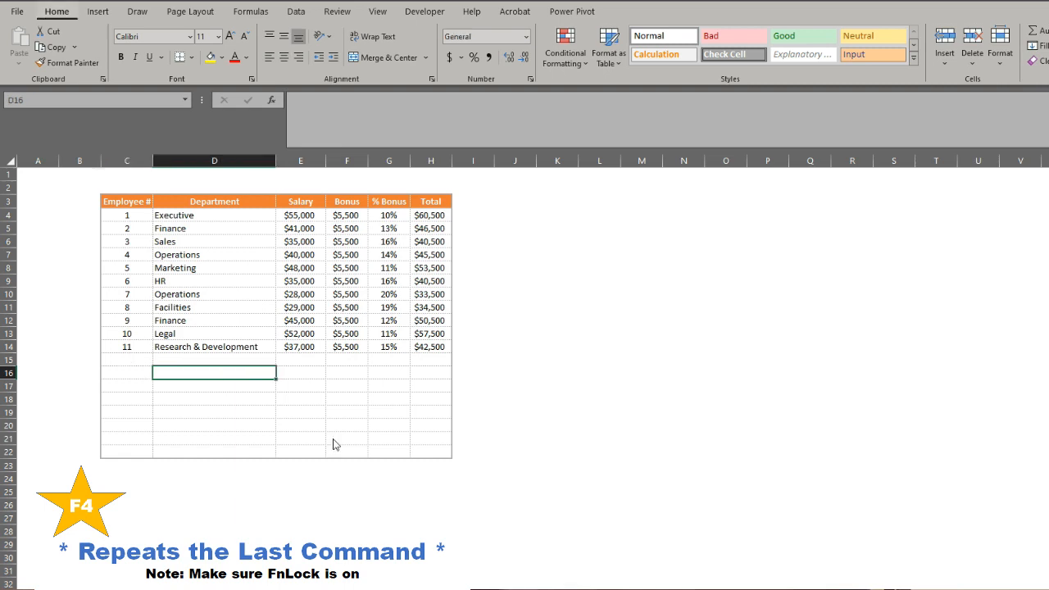
{"action": "key", "text": "F4"}
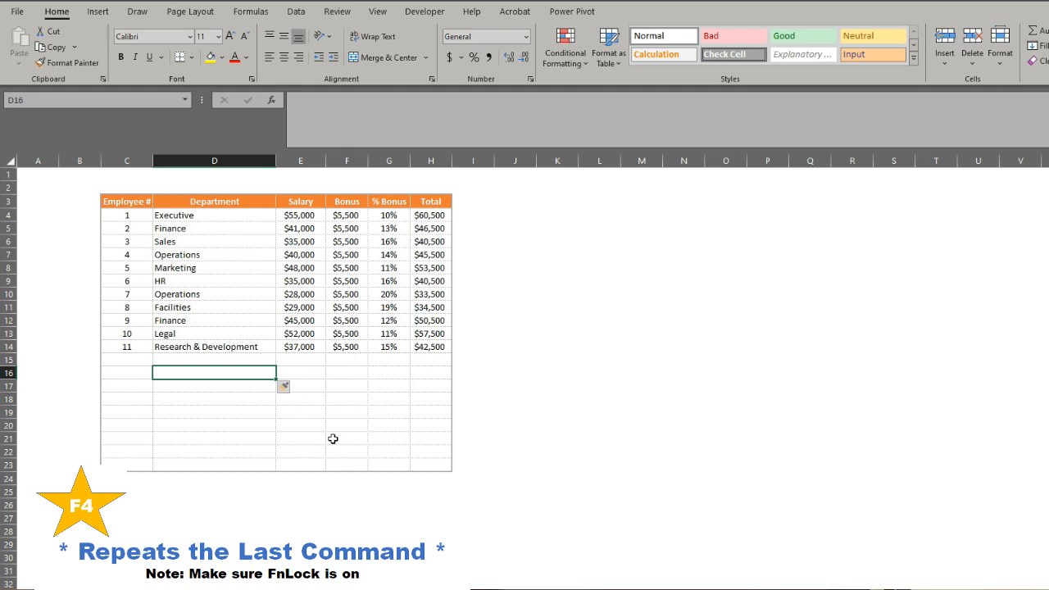
{"action": "key", "text": "F4"}
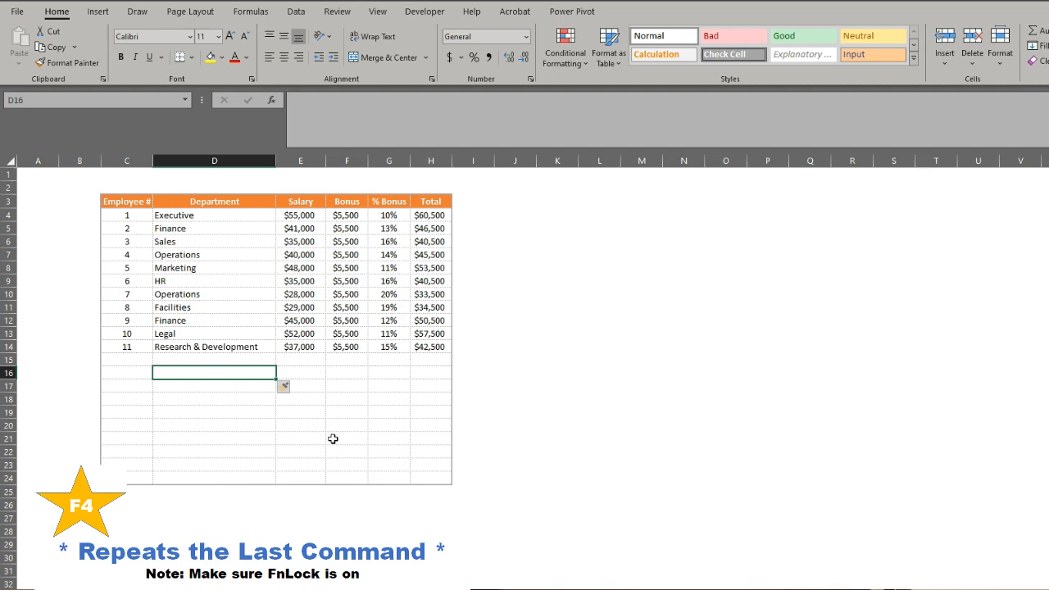
{"action": "key", "text": "F4"}
{"action": "key", "text": "F4"}
{"action": "key", "text": "F4"}
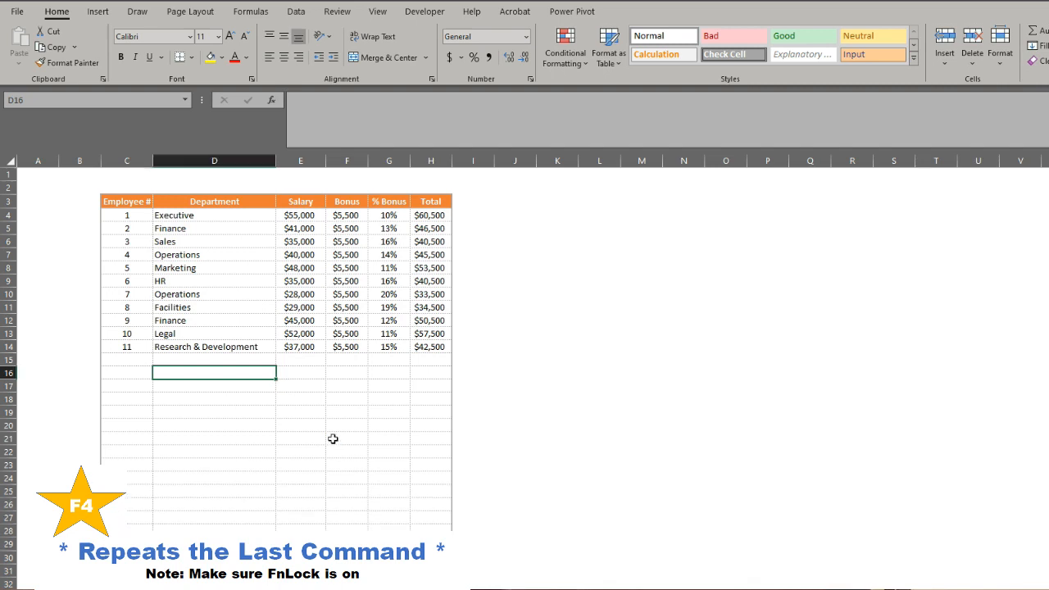
{"action": "key", "text": "F4"}
{"action": "key", "text": "F4"}
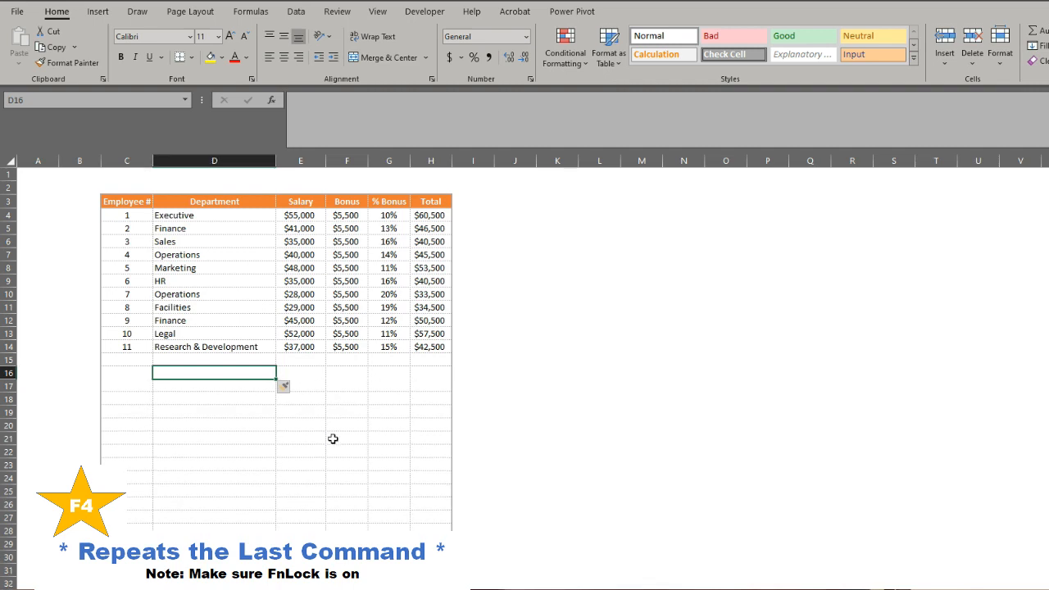
{"action": "scroll", "coordinate": [333, 440], "scroll_direction": "down", "scroll_amount": 12}
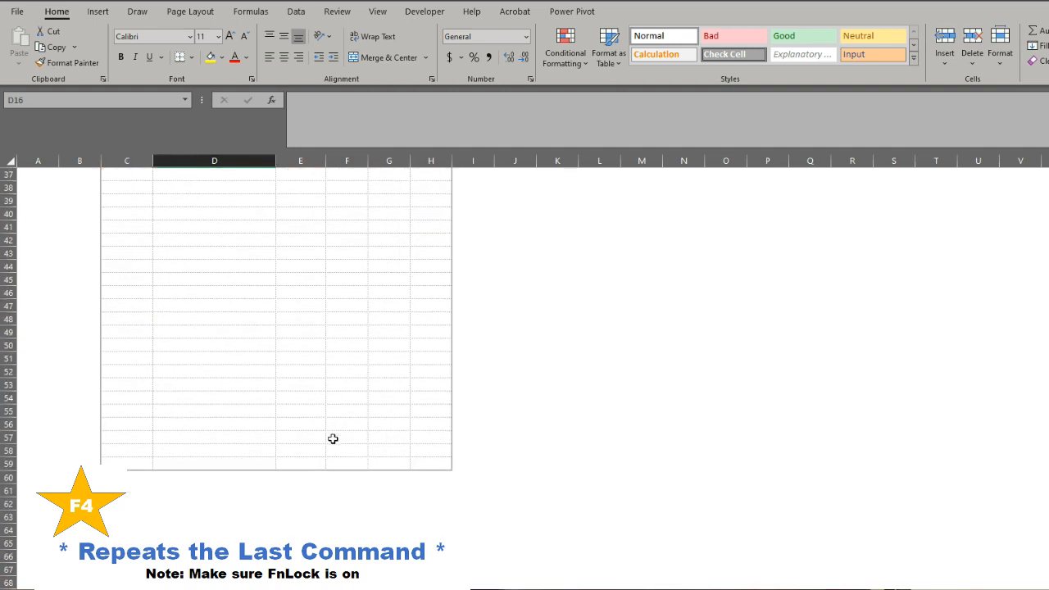
{"action": "scroll", "coordinate": [333, 439], "scroll_direction": "up", "scroll_amount": 12}
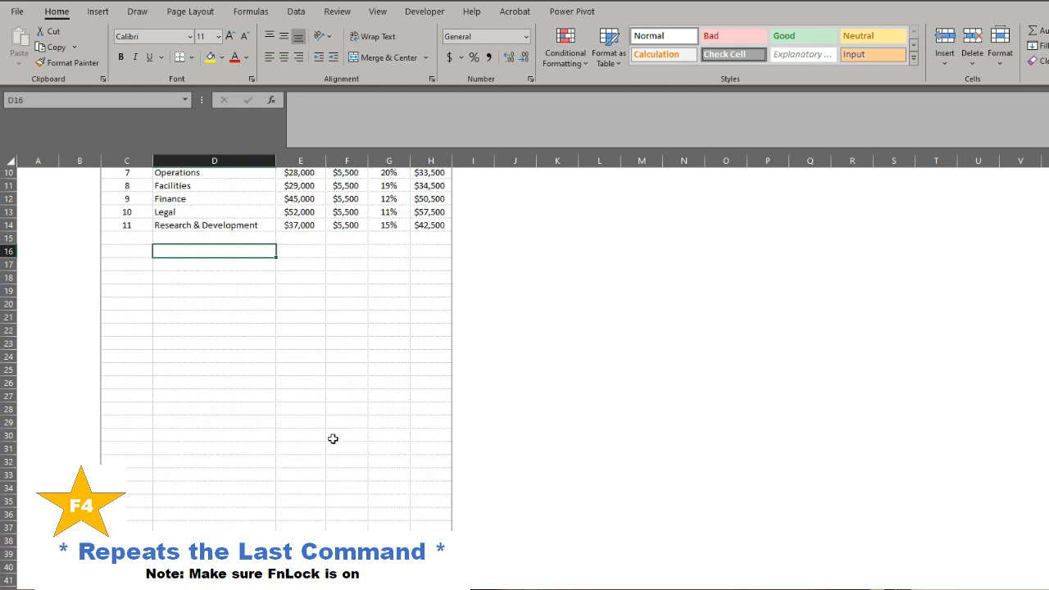
Delete the sheet row at D16 and repeat the deletion until the table ends at row 22.
{"action": "key", "text": "alt"}
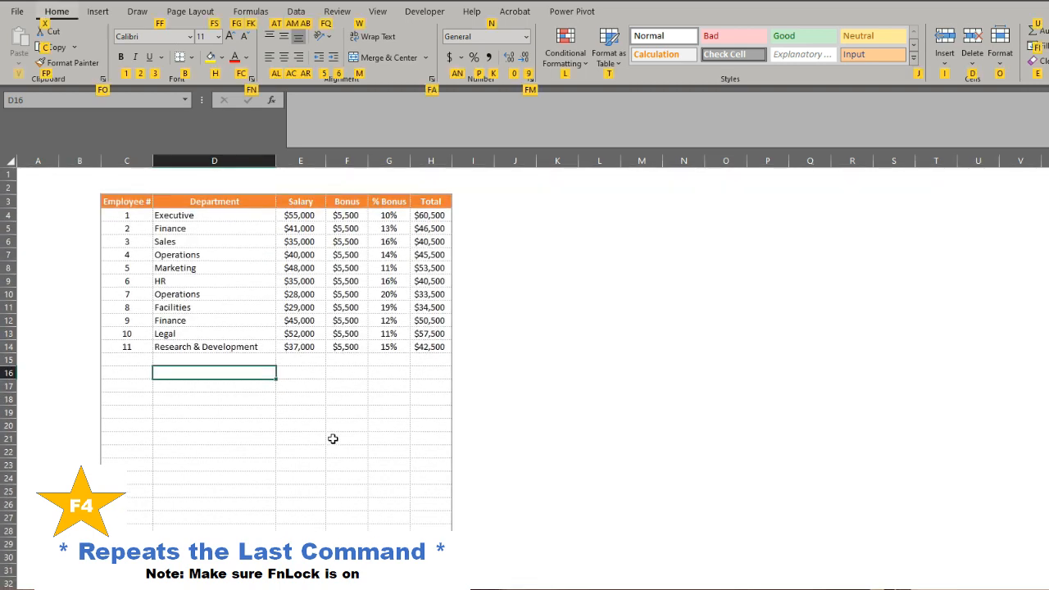
{"action": "key", "text": "d"}
{"action": "key", "text": "r"}
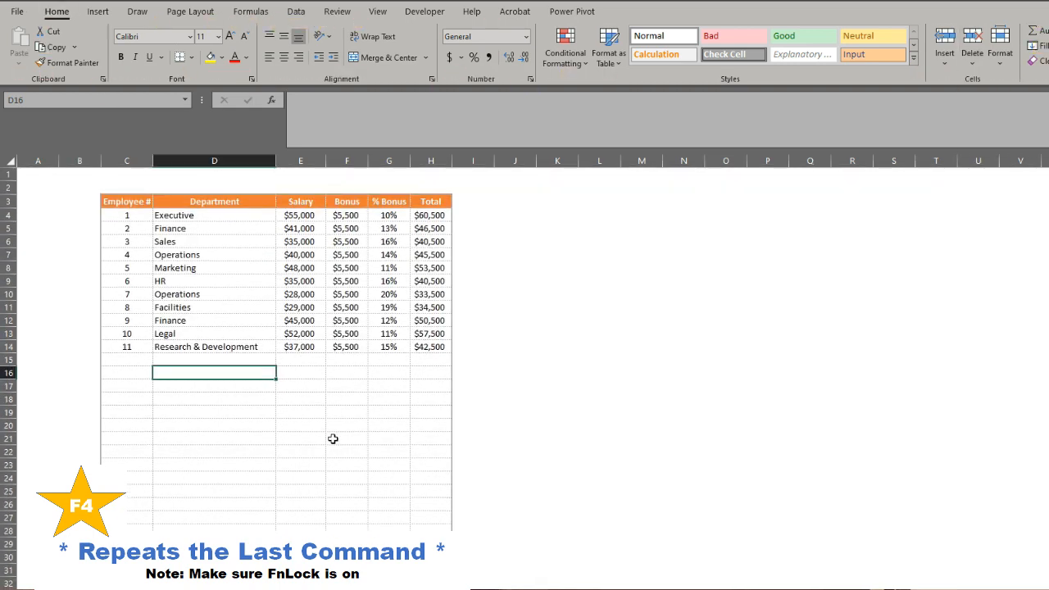
{"action": "key", "text": "F4"}
{"action": "key", "text": "F4"}
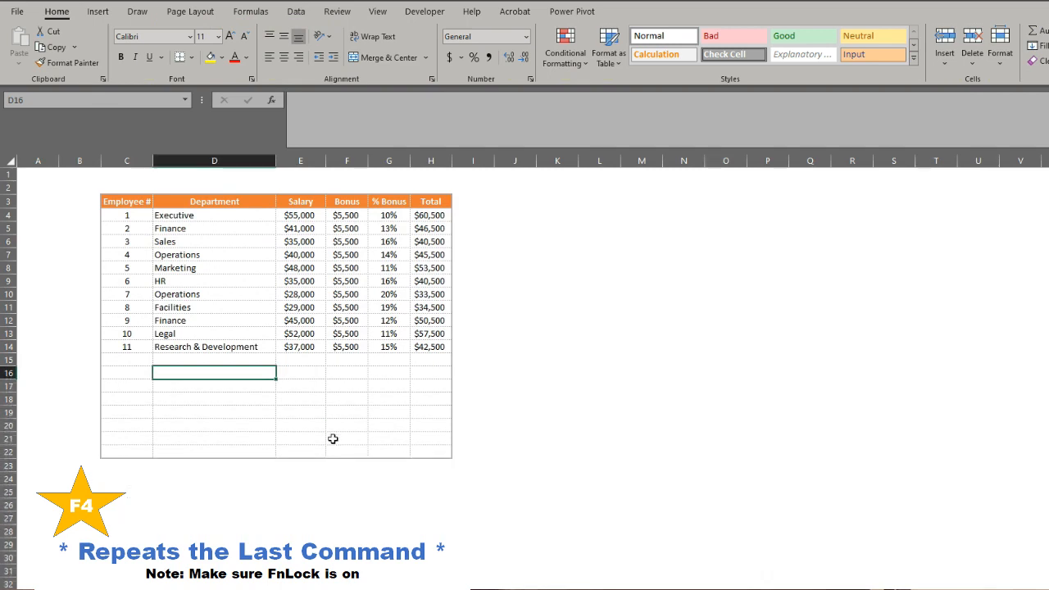
Select E4, the Executive salary, and make it bold.
{"action": "left_click", "coordinate": [315, 279]}
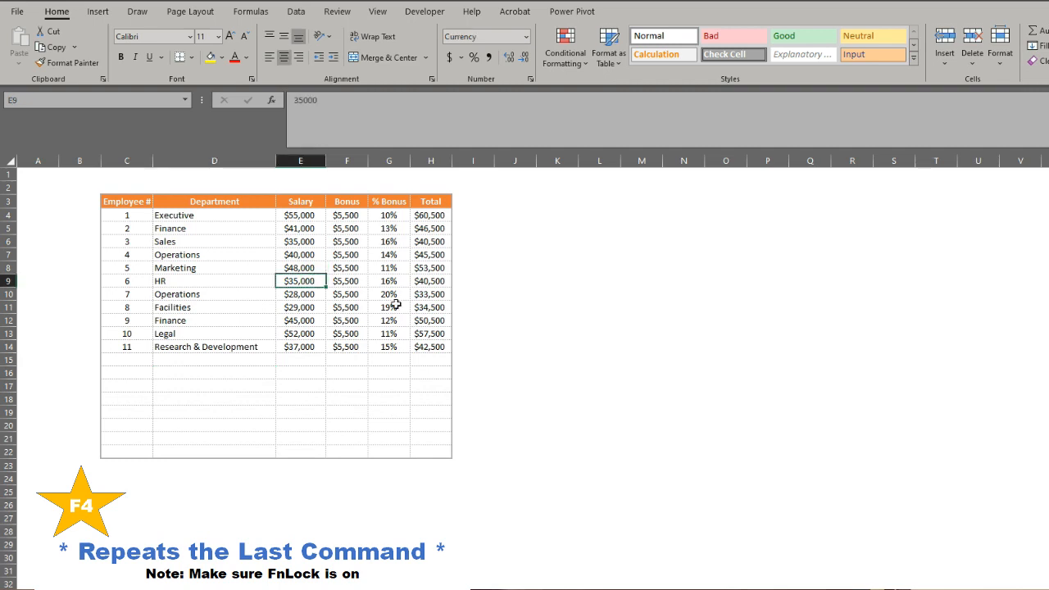
{"action": "key", "text": "Up"}
{"action": "key", "text": "Up"}
{"action": "key", "text": "Up"}
{"action": "key", "text": "Up"}
{"action": "key", "text": "Up"}
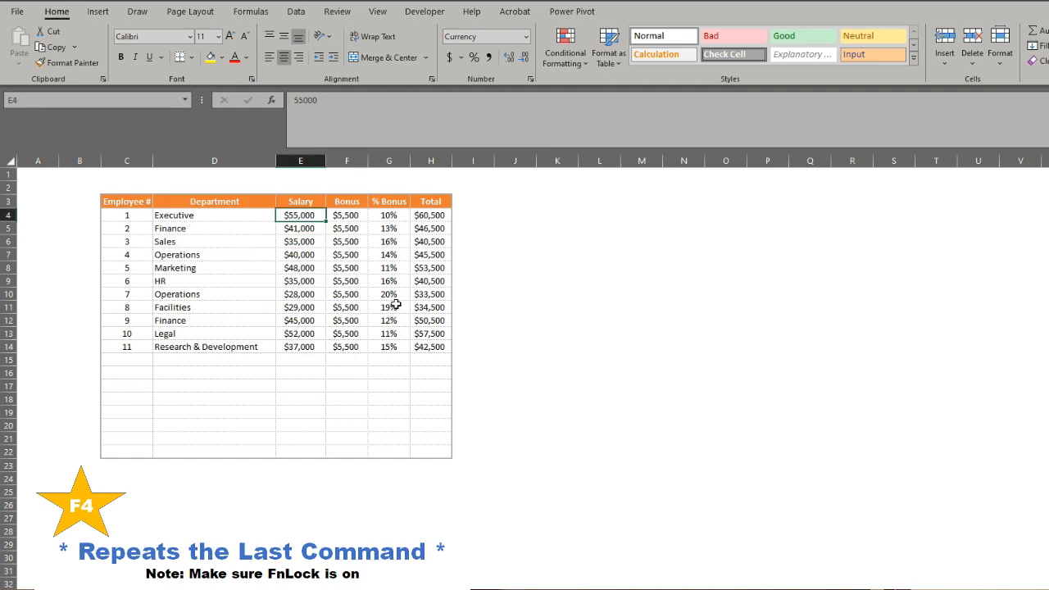
{"action": "key", "text": "ctrl+b"}
Bold the remaining salaries in E5:E14 by repeating the last command on the whole range.
{"action": "key", "text": "Down"}
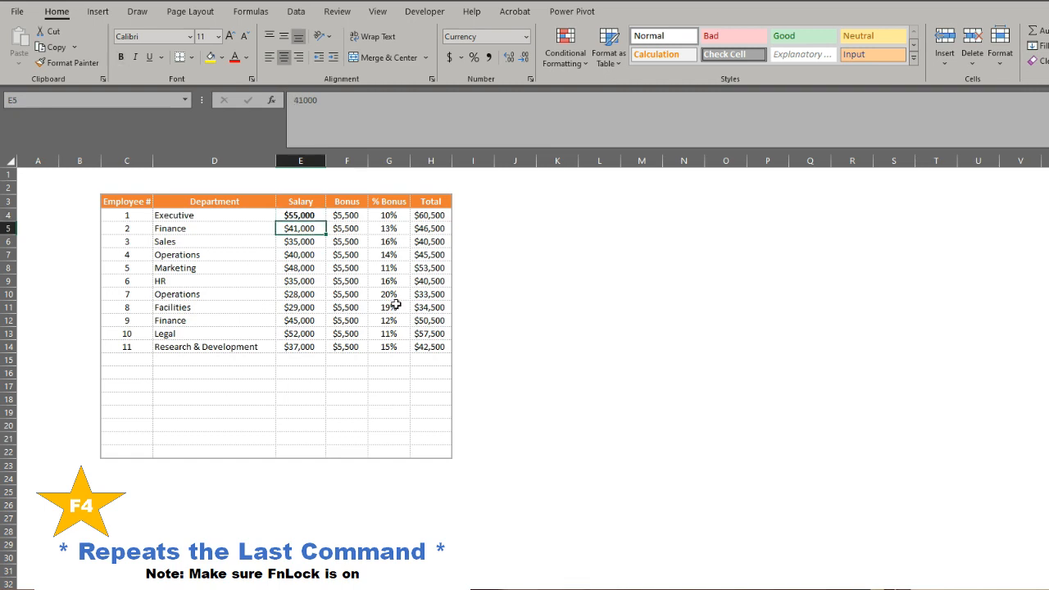
{"action": "key", "text": "ctrl+shift+Down"}
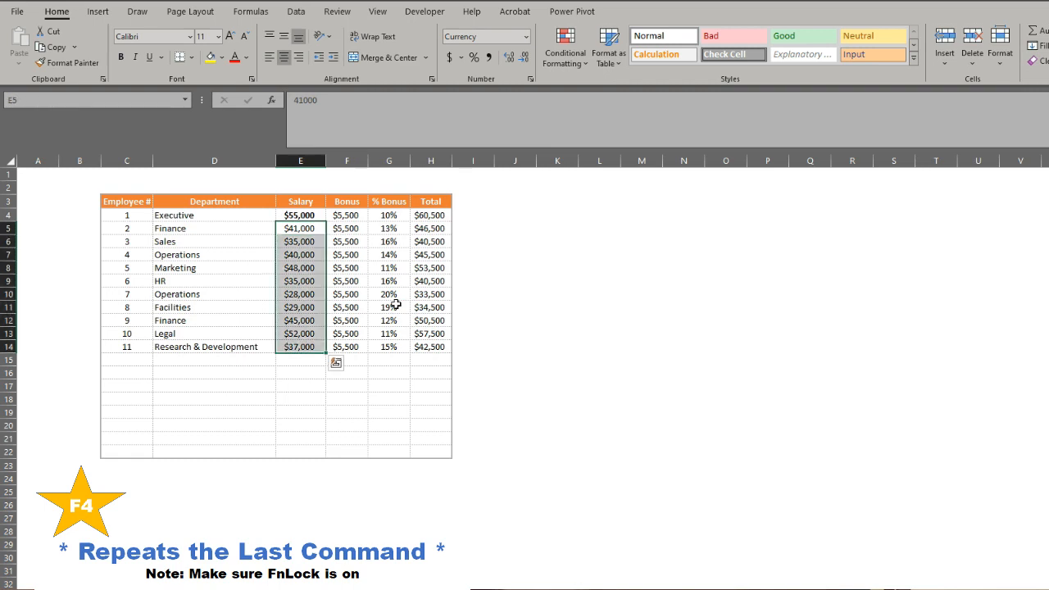
{"action": "key", "text": "F4"}
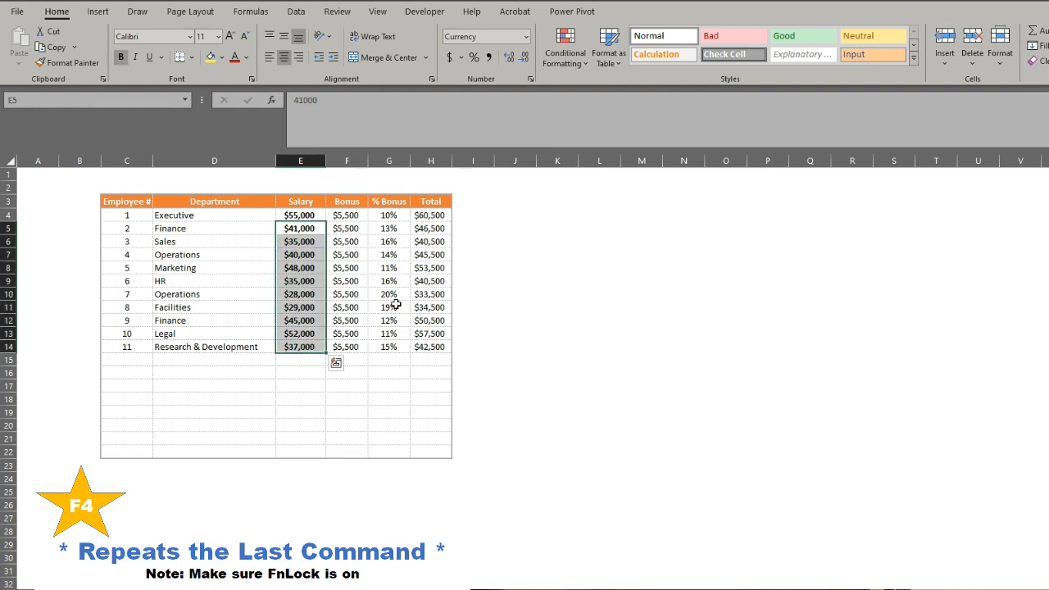
Select the Total column values in H4:H14 and make them bold.
{"action": "key", "text": "Up"}
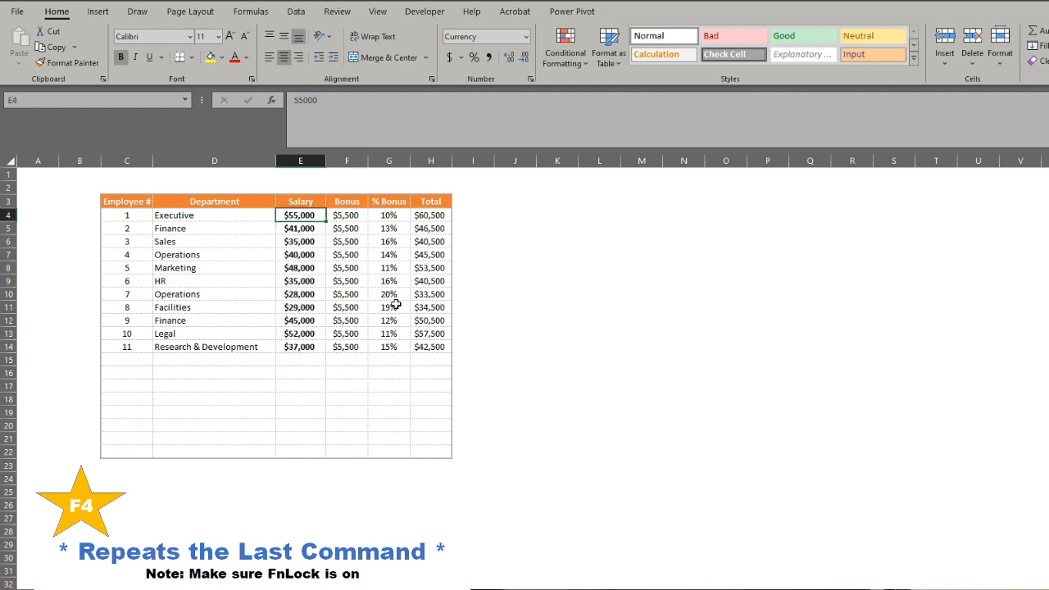
{"action": "key", "text": "Down"}
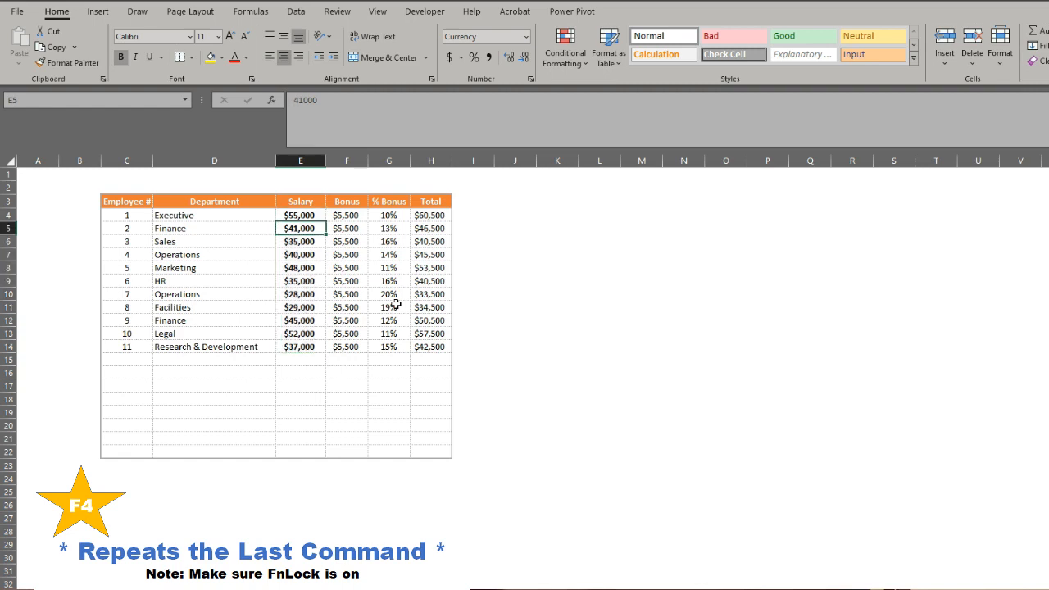
{"action": "key", "text": "Right"}
{"action": "key", "text": "Up"}
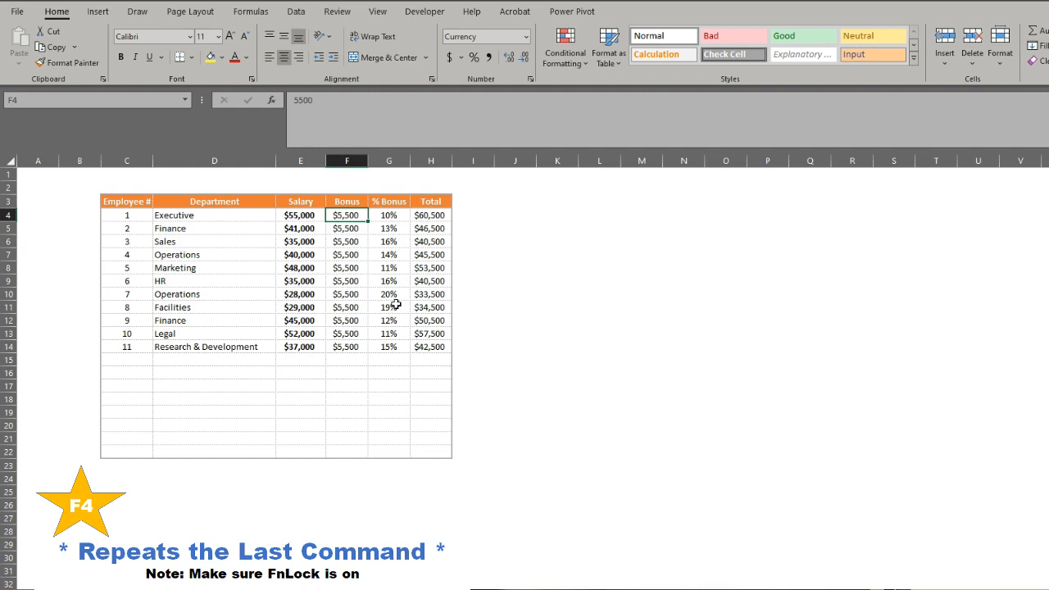
{"action": "key", "text": "Right"}
{"action": "key", "text": "Right"}
{"action": "key", "text": "F4"}
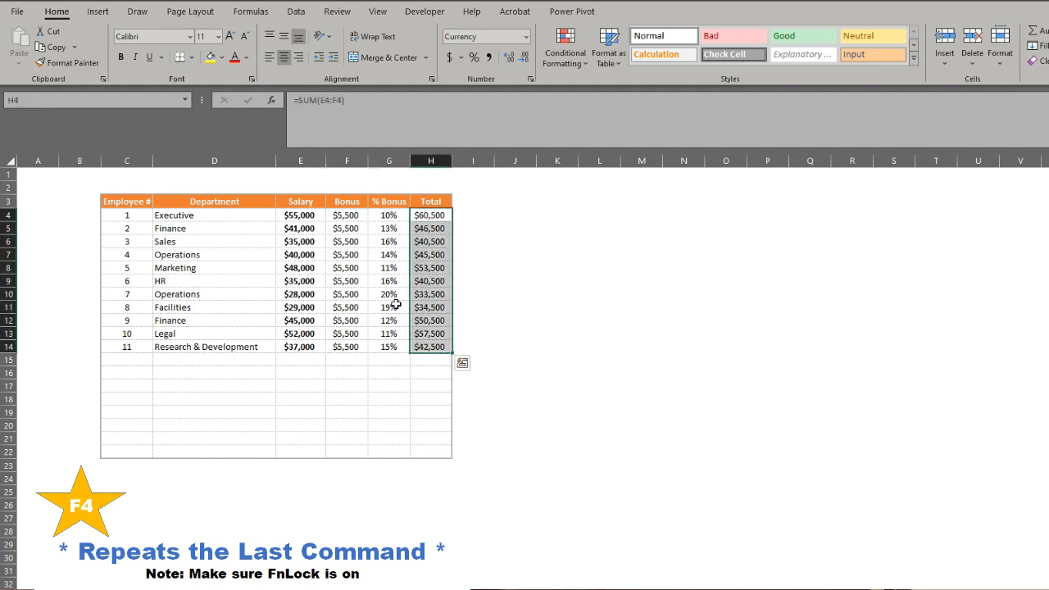
{"action": "key", "text": "ctrl+b"}
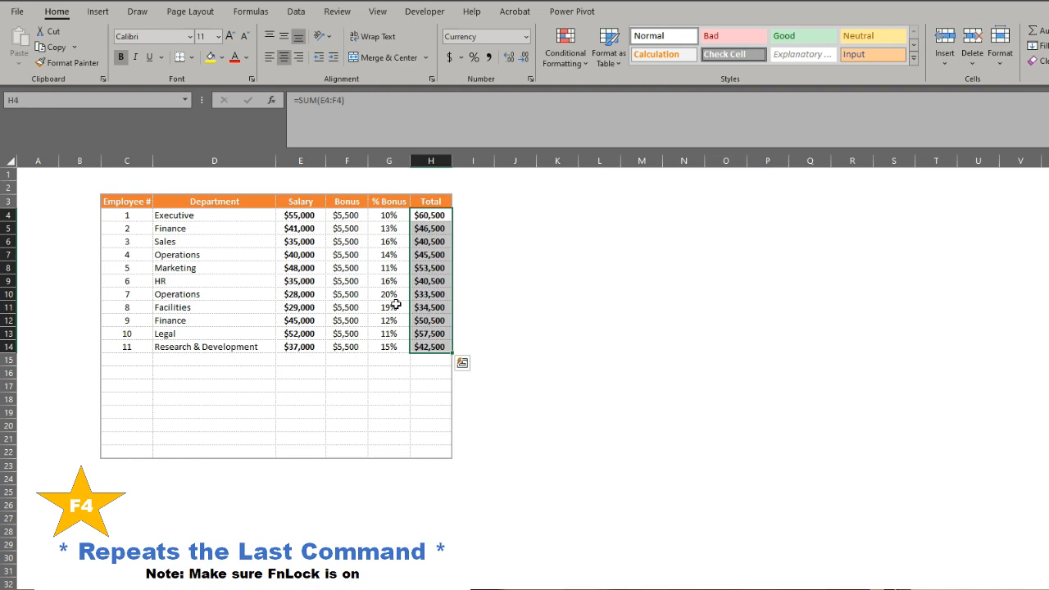
Fill H4 with the lightest blue theme shade, and repeat that fill on the Total values through H14.
{"action": "key", "text": "shift+BackSpace"}
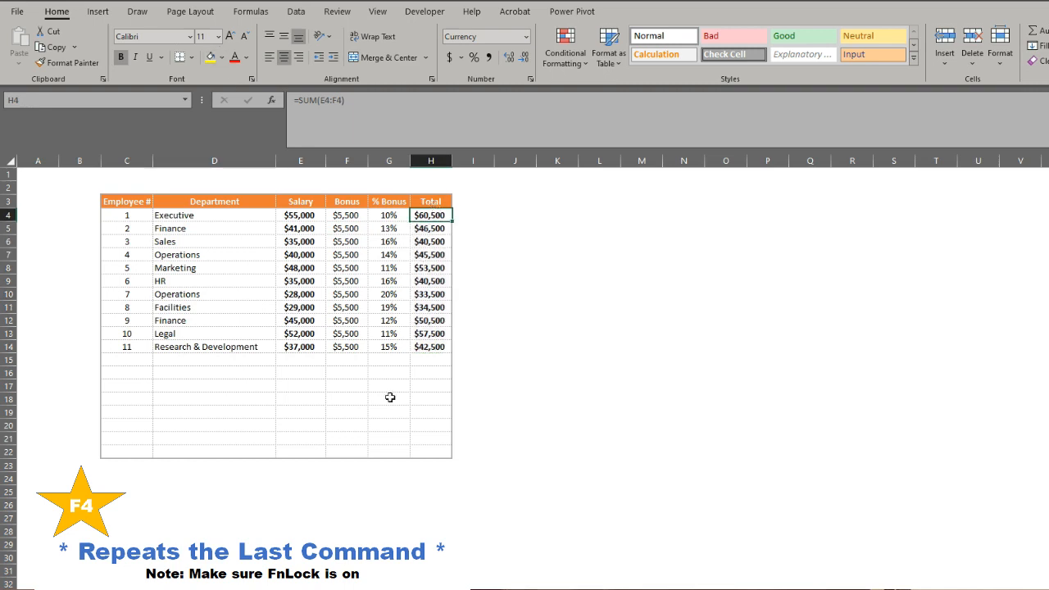
{"action": "key", "text": "alt+h"}
{"action": "key", "text": "h"}
{"action": "key", "text": "Right"}
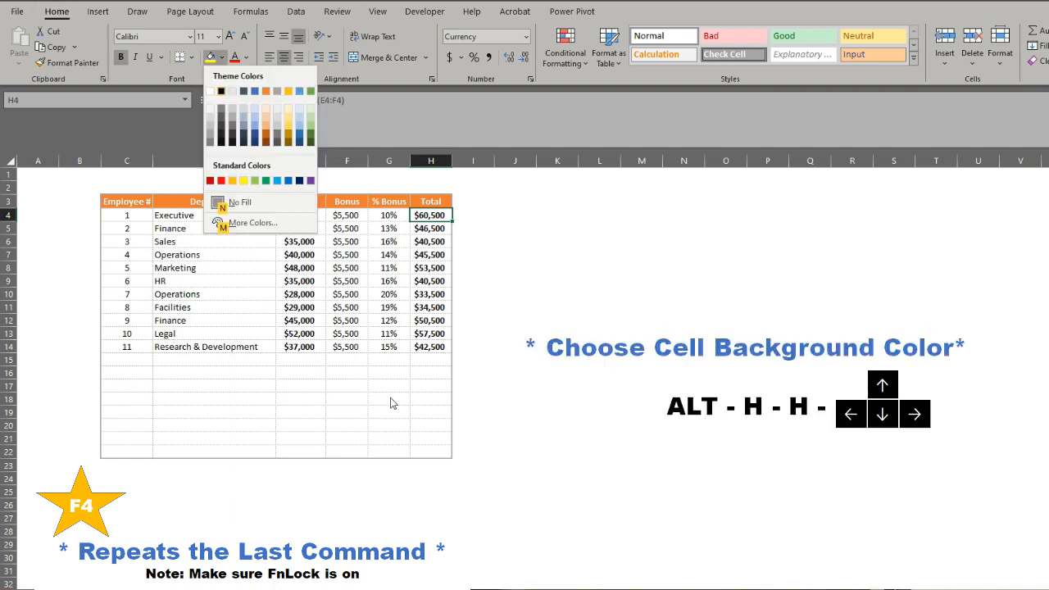
{"action": "key", "text": "Down"}
{"action": "key", "text": "Right"}
{"action": "key", "text": "Right"}
{"action": "key", "text": "Right"}
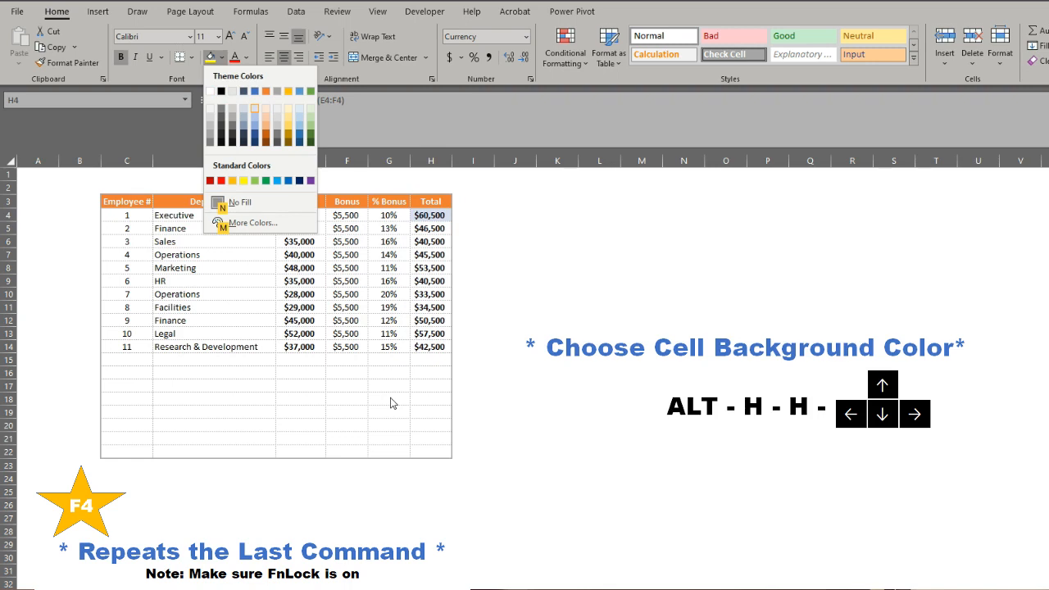
{"action": "key", "text": "Escape"}
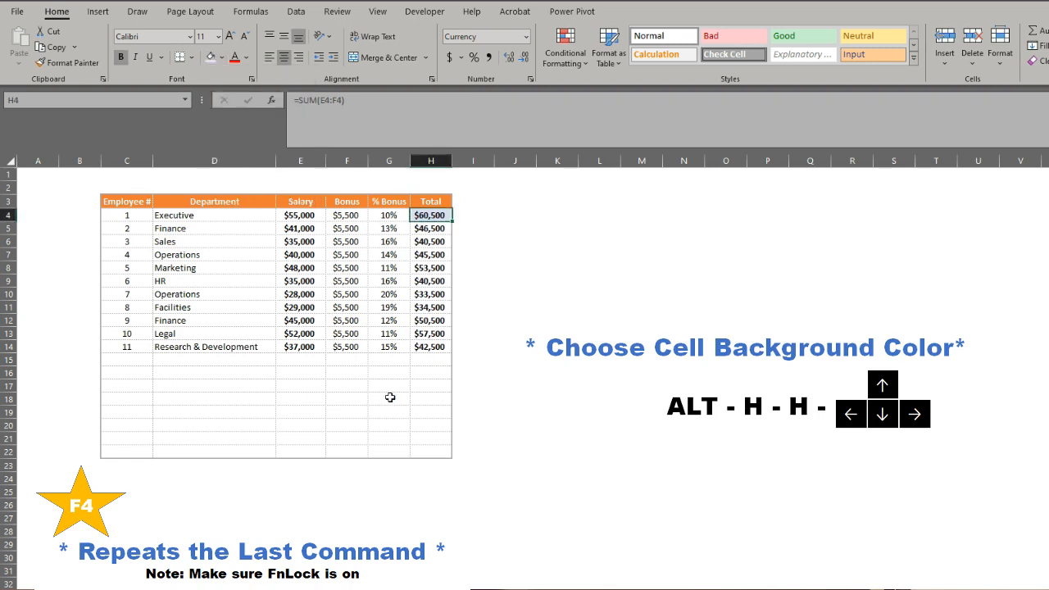
{"action": "key", "text": "ctrl+shift+Down"}
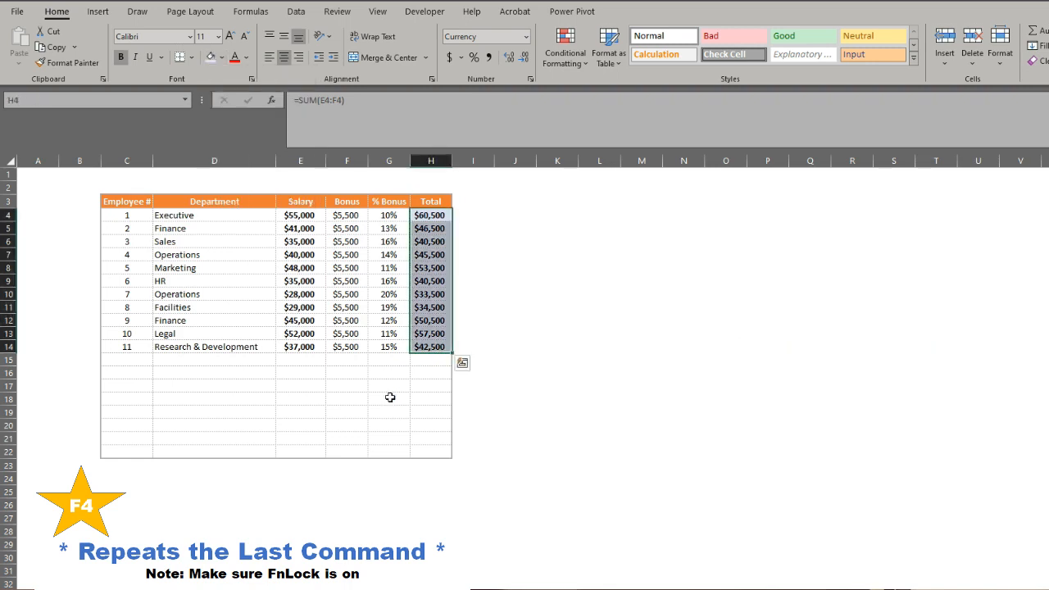
{"action": "key", "text": "F4"}
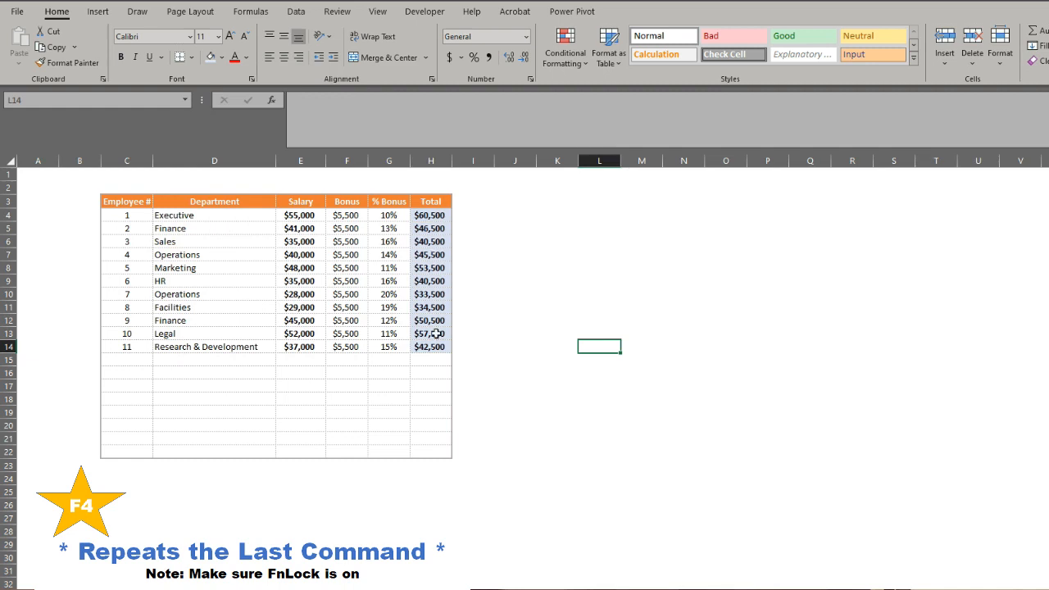